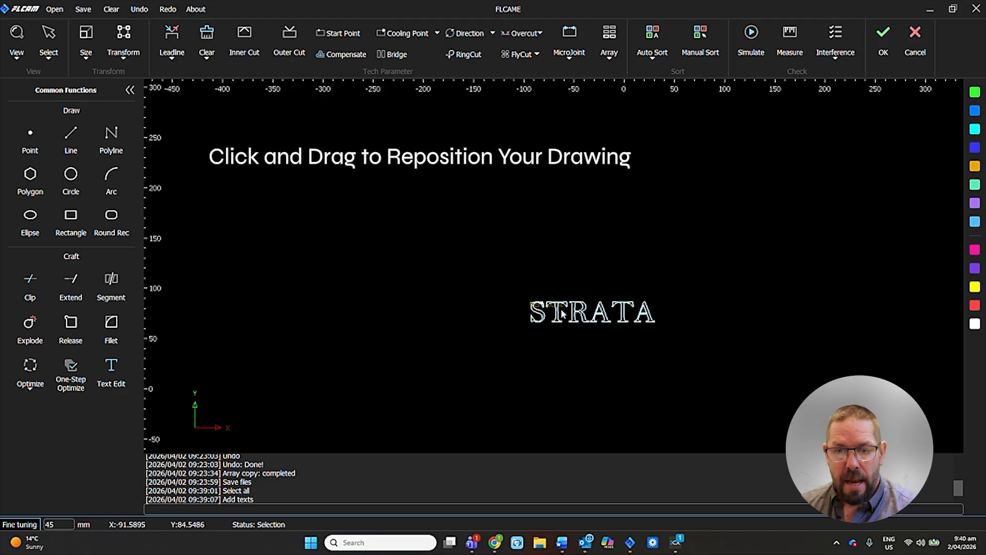
Move the STRATA text down to the level of the X axis and shift it slightly left.
left_click_drag(557, 315, 622, 394)
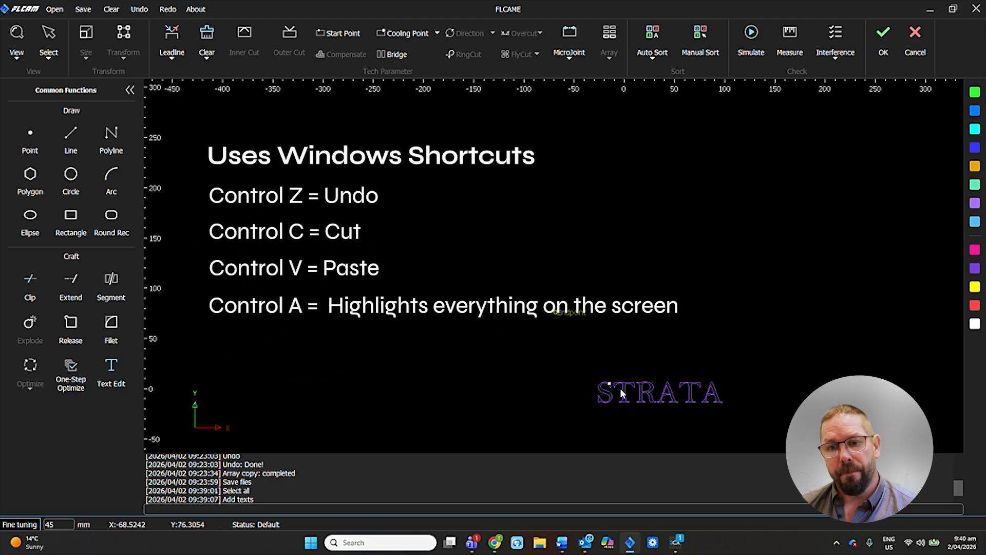
scroll(666, 399, "up", 3)
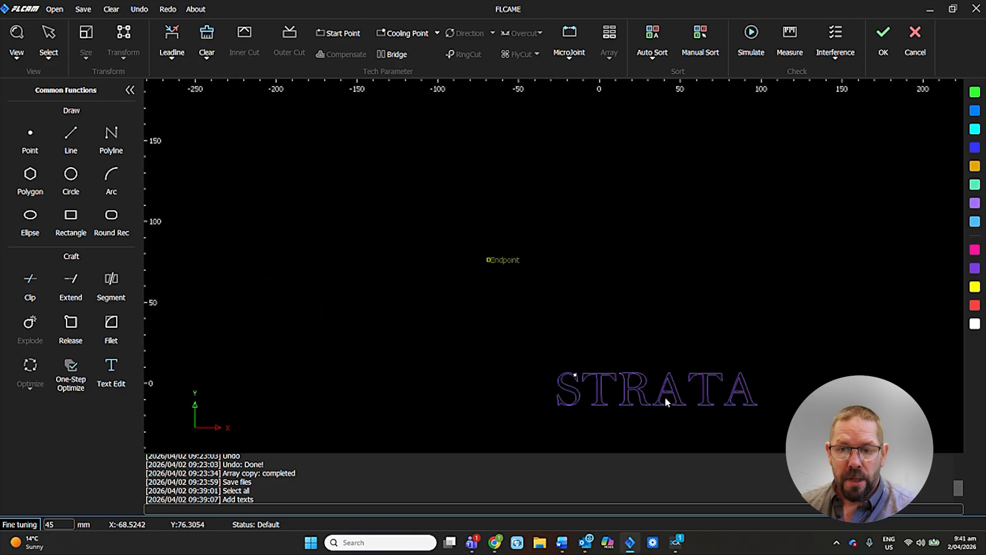
scroll(666, 400, "up", 4)
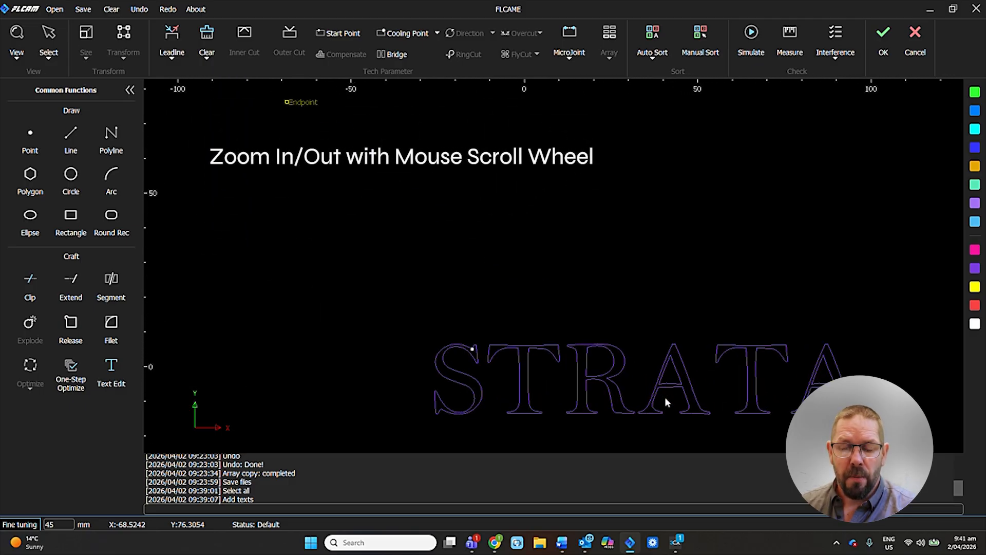
scroll(664, 401, "down", 5)
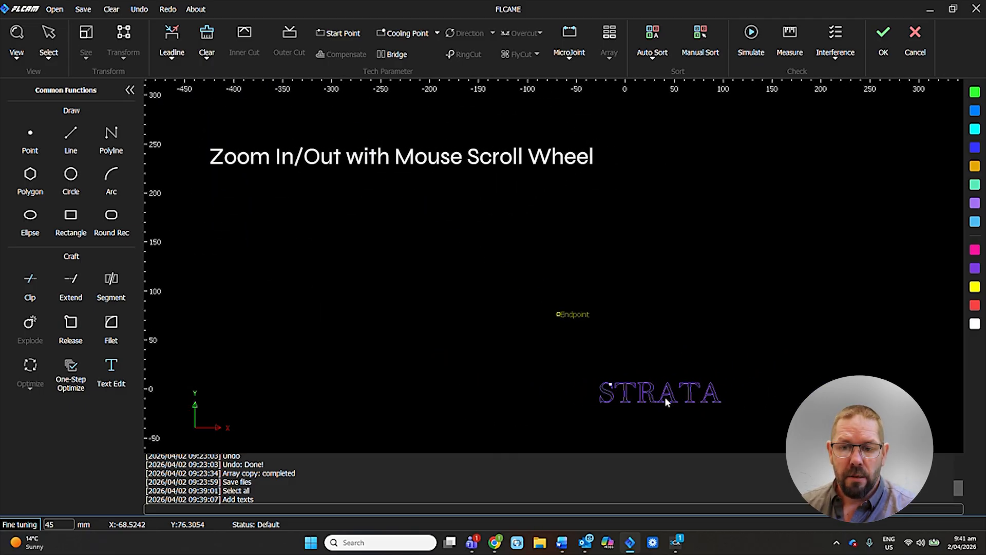
left_click(664, 397)
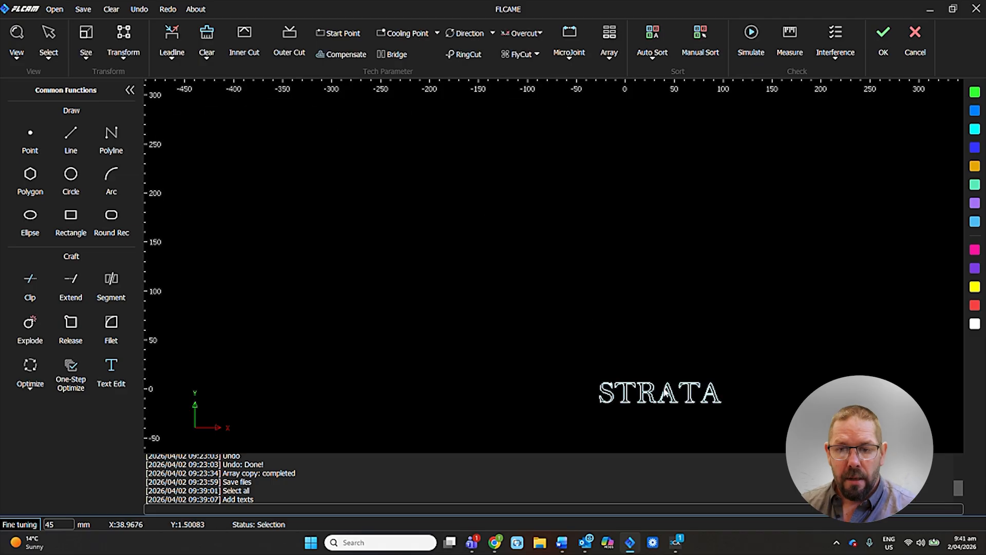
mouse_move(664, 384)
left_mouse_down()
mouse_move(639, 332)
mouse_move(625, 333)
mouse_move(636, 389)
left_mouse_up()
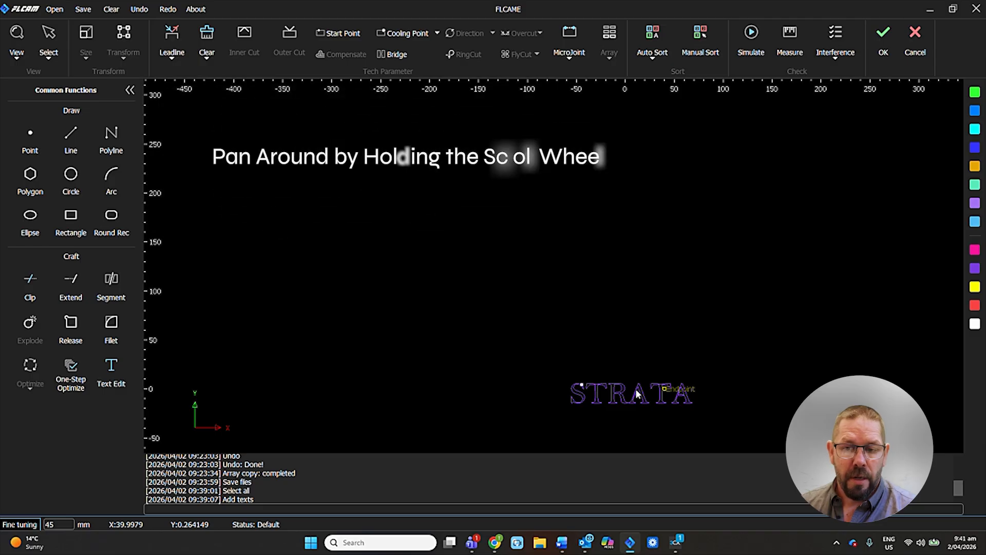
middle_click_drag(651, 369, 618, 260)
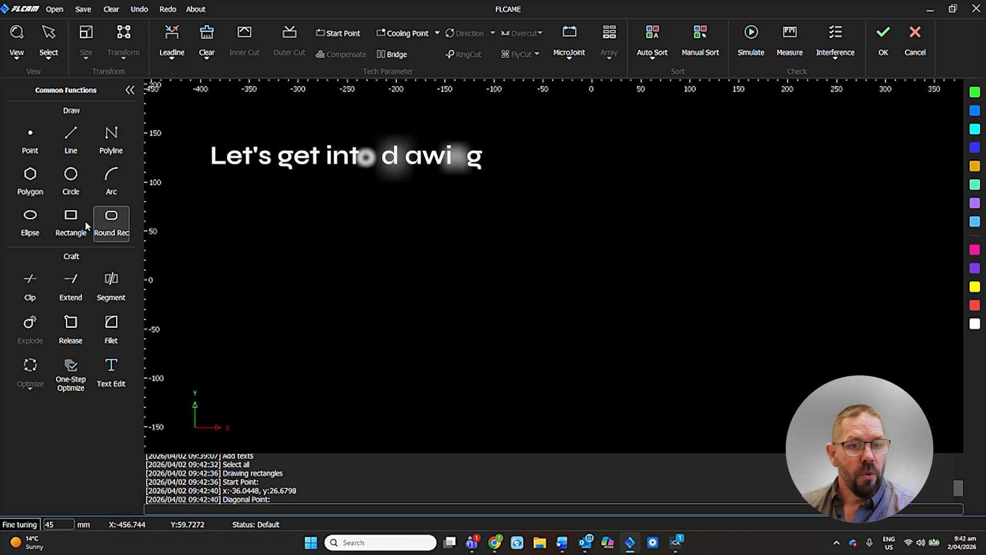
Draw a freehand rectangle about 184 mm wide and 97 mm high around the drawing origin.
left_click(79, 227)
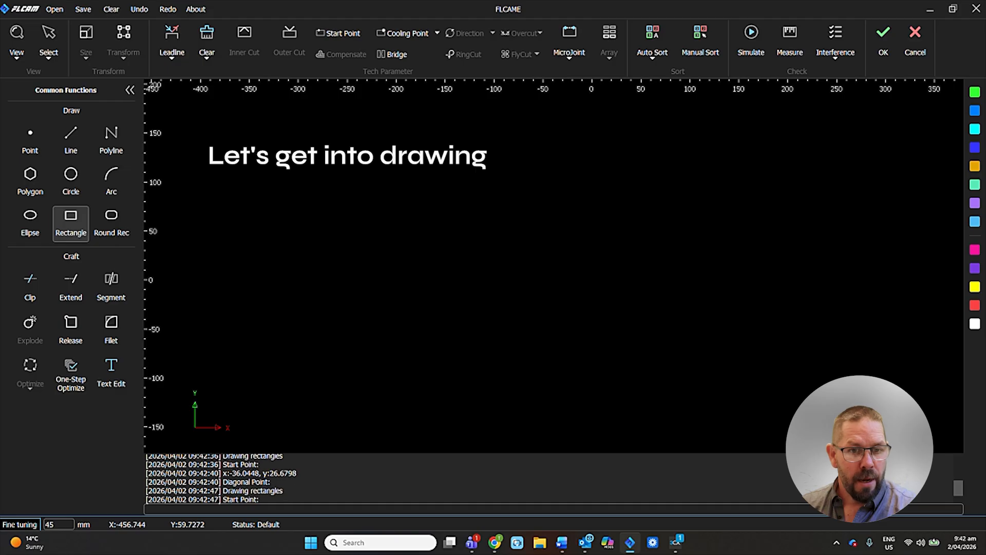
left_click(515, 216)
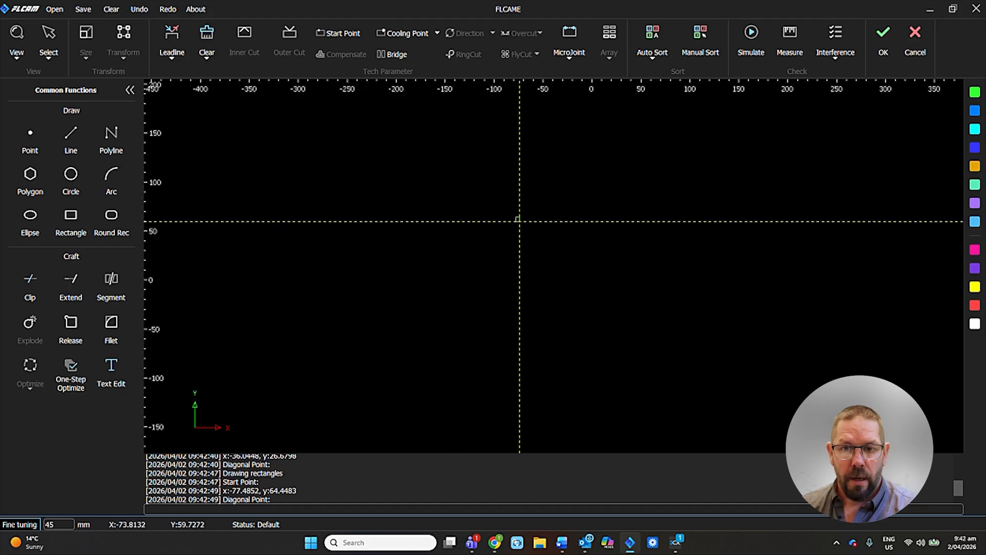
left_click(696, 311)
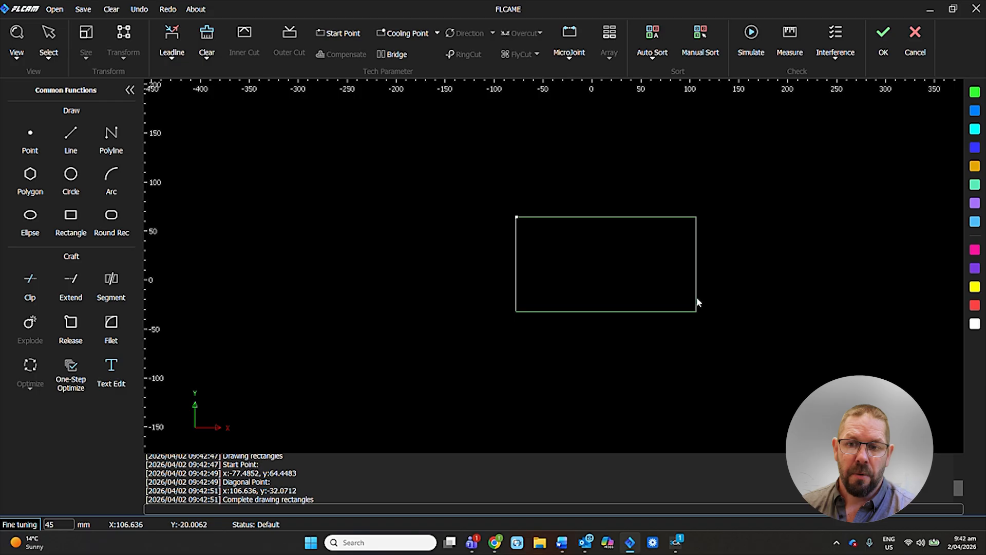
Resize the rectangle to 200 by 100 mm from its center with the aspect ratio unlocked.
left_click(696, 293)
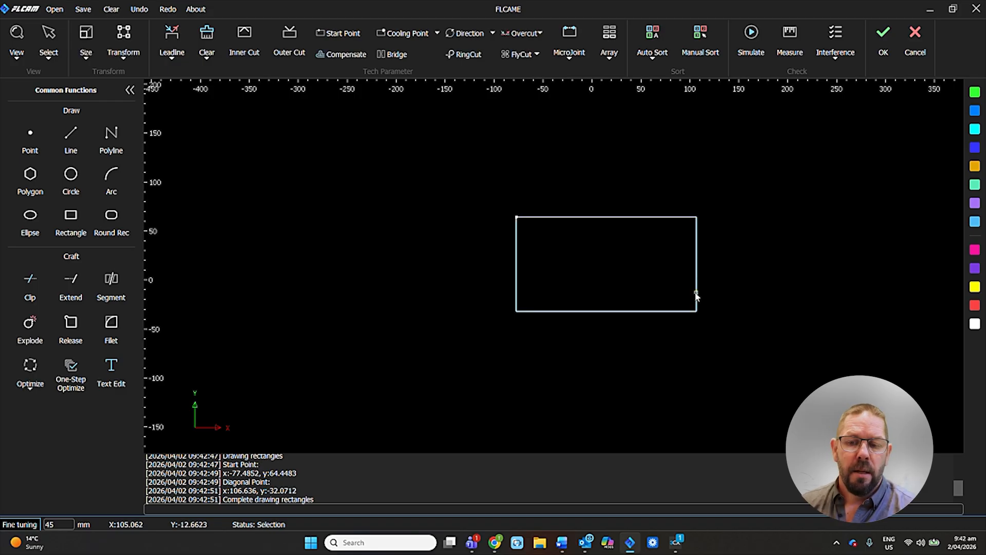
left_click(86, 48)
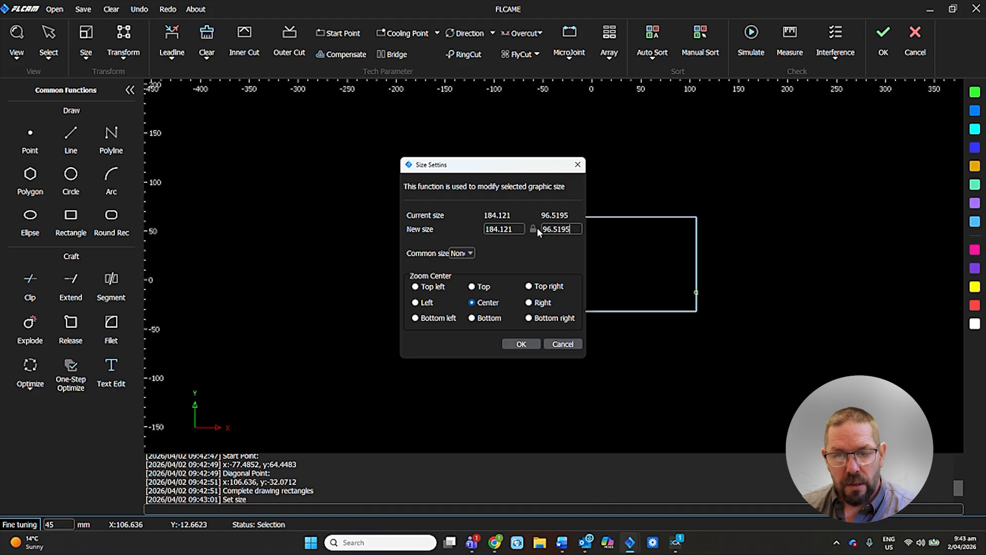
left_click(534, 229)
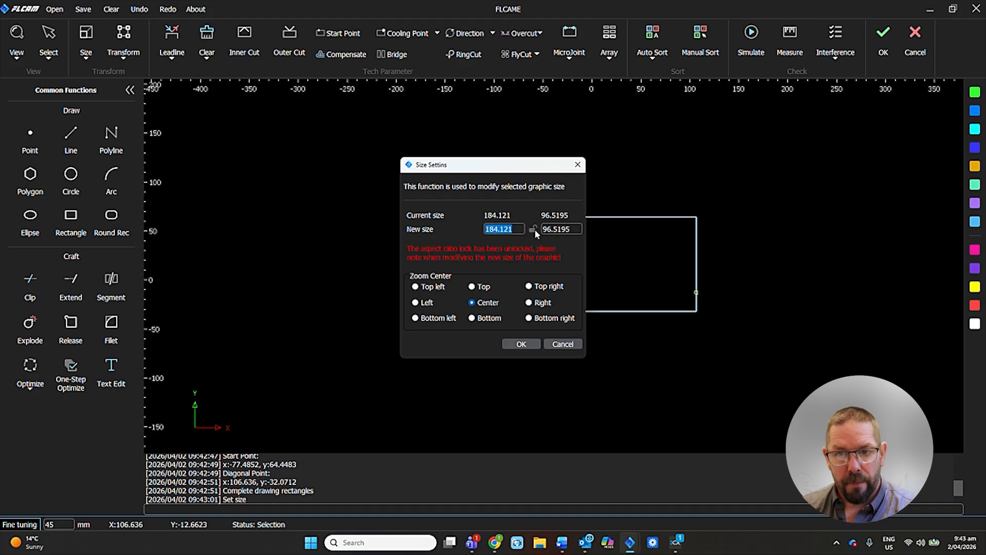
key("Tab")
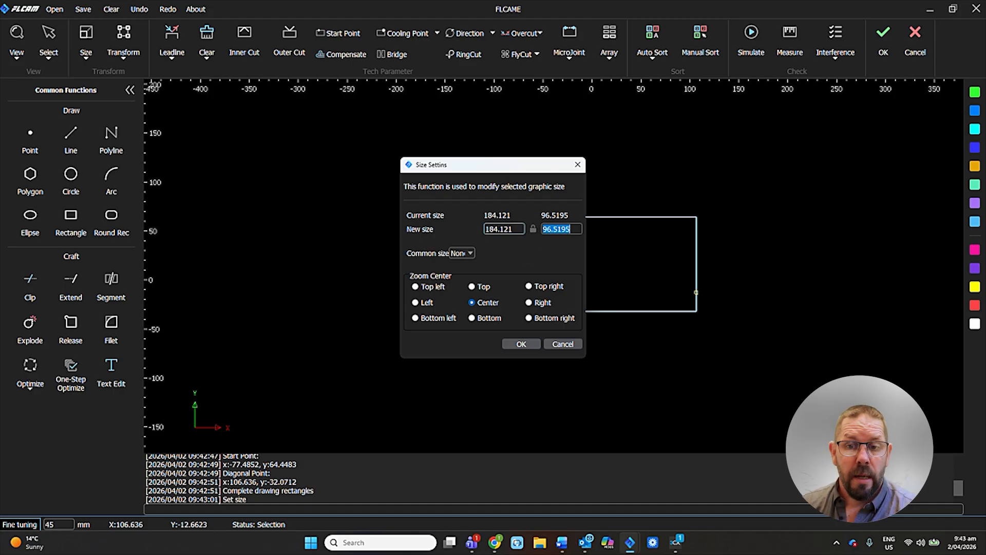
left_click_drag(513, 229, 480, 229)
type("200")
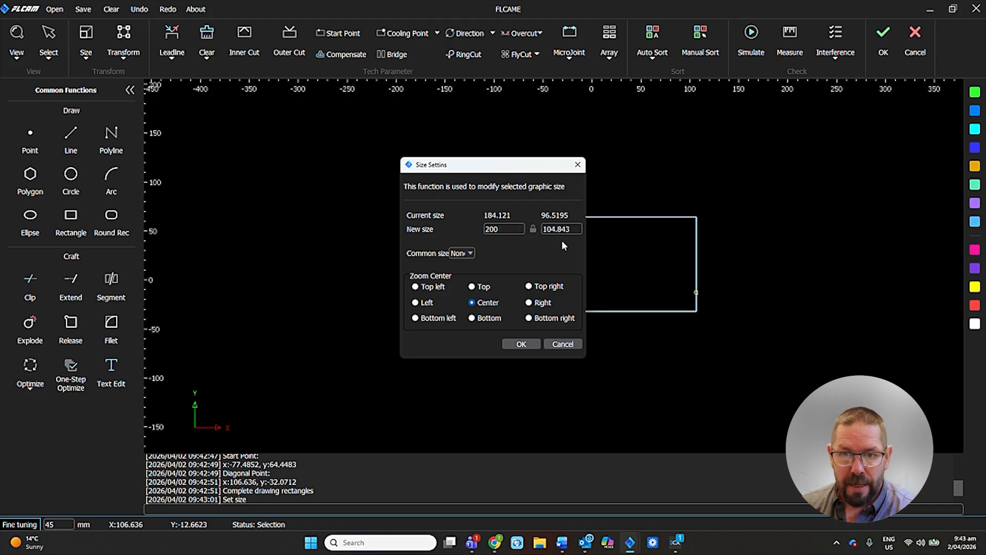
left_click(533, 229)
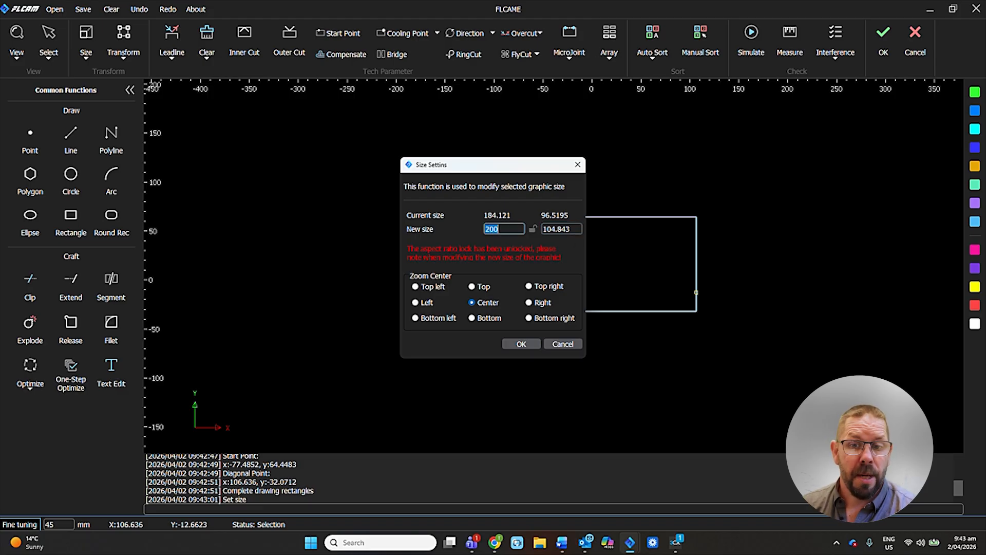
key("Tab")
type("100")
left_click(521, 341)
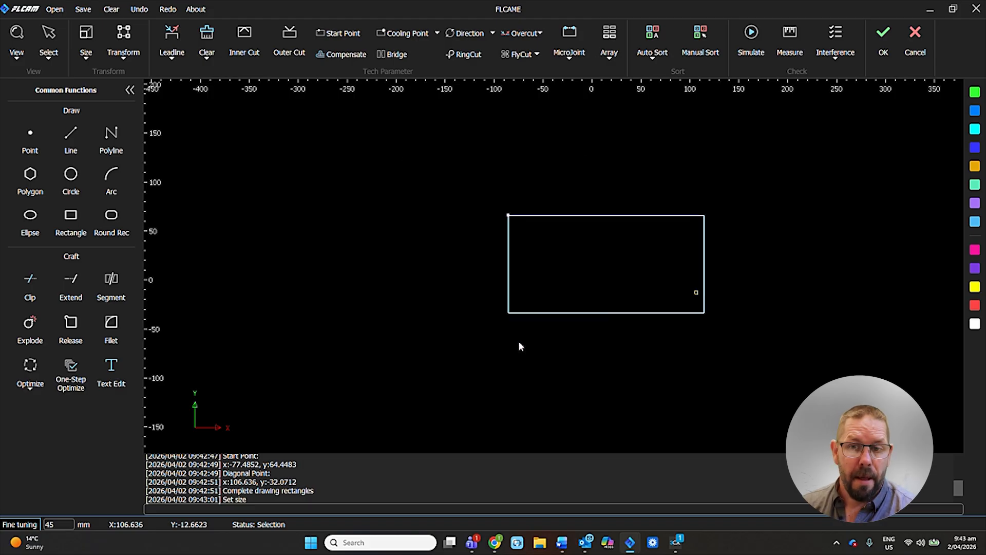
left_click(448, 278)
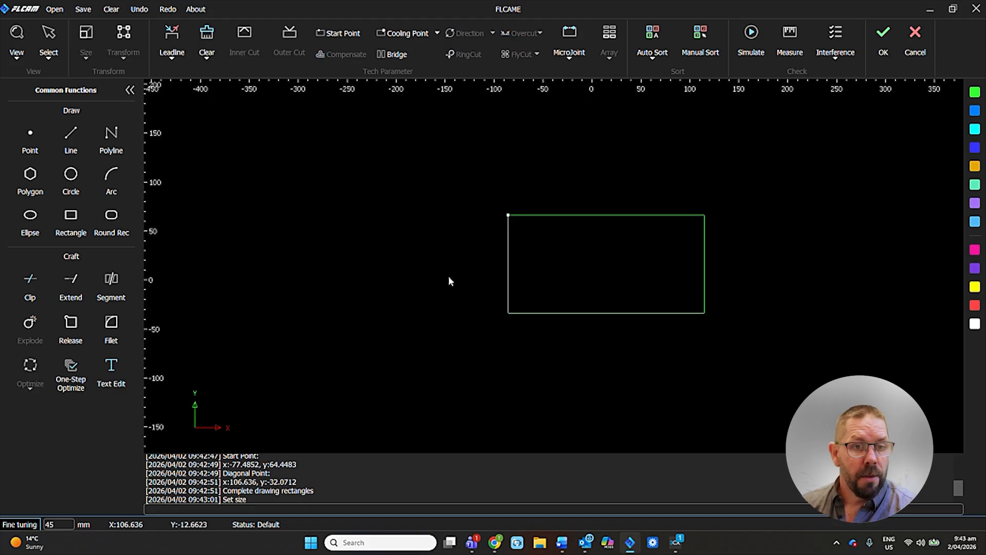
Draw a circle with a radius of about 27 mm inside the rectangle, near its upper edge.
left_click(71, 178)
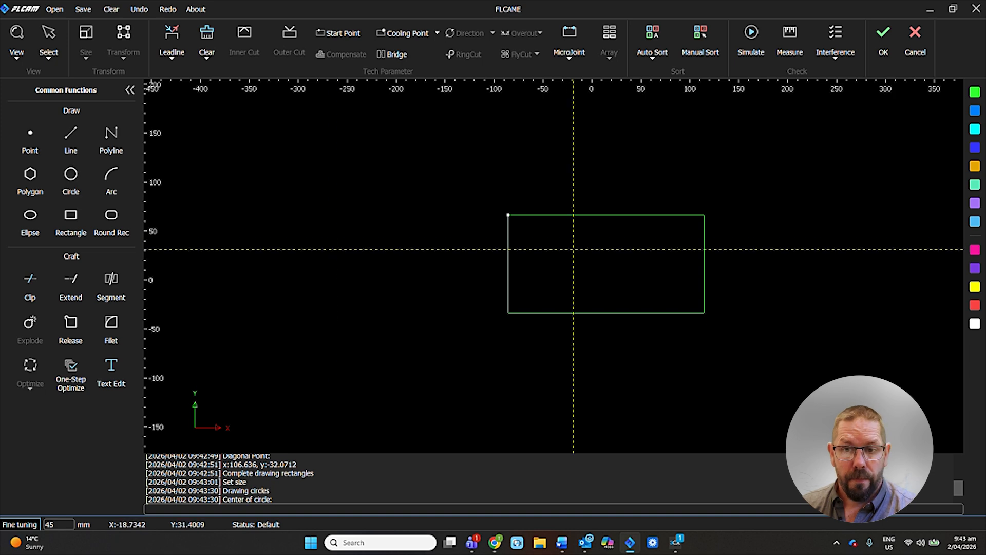
left_click(579, 241)
left_click(604, 241)
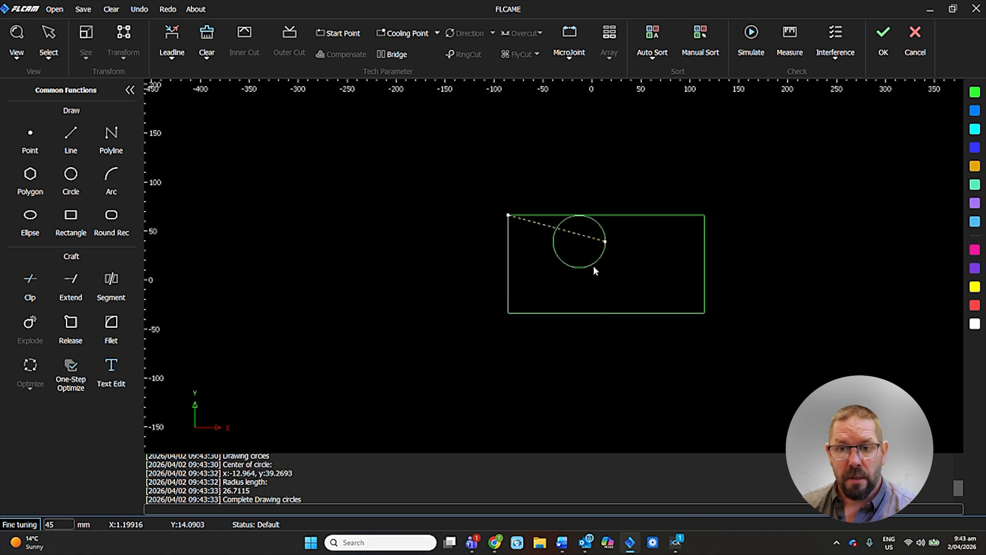
Try moving the circle by eye toward the rectangle's center and undo that move.
left_click(594, 266)
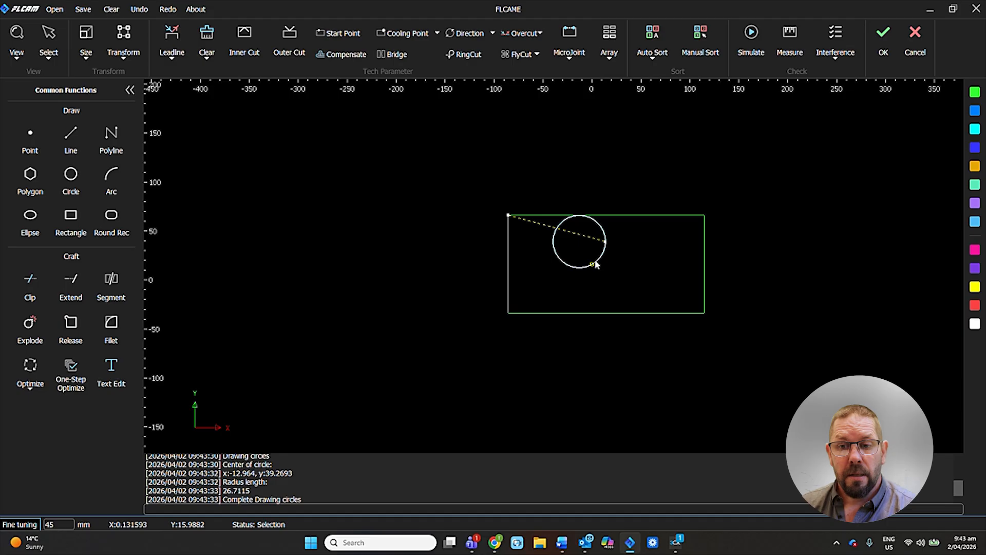
left_click_drag(596, 264, 626, 282)
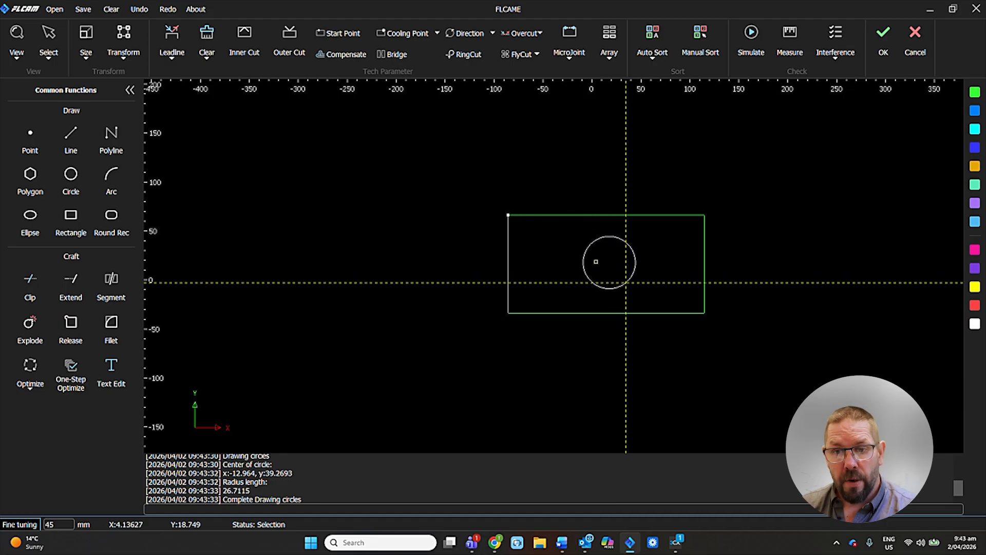
left_click(625, 282)
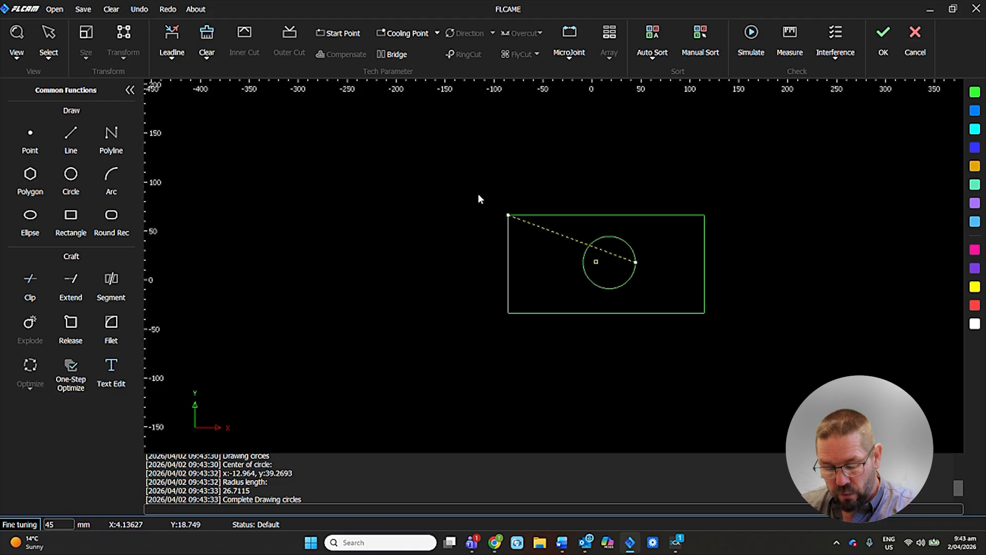
key("ctrl+z")
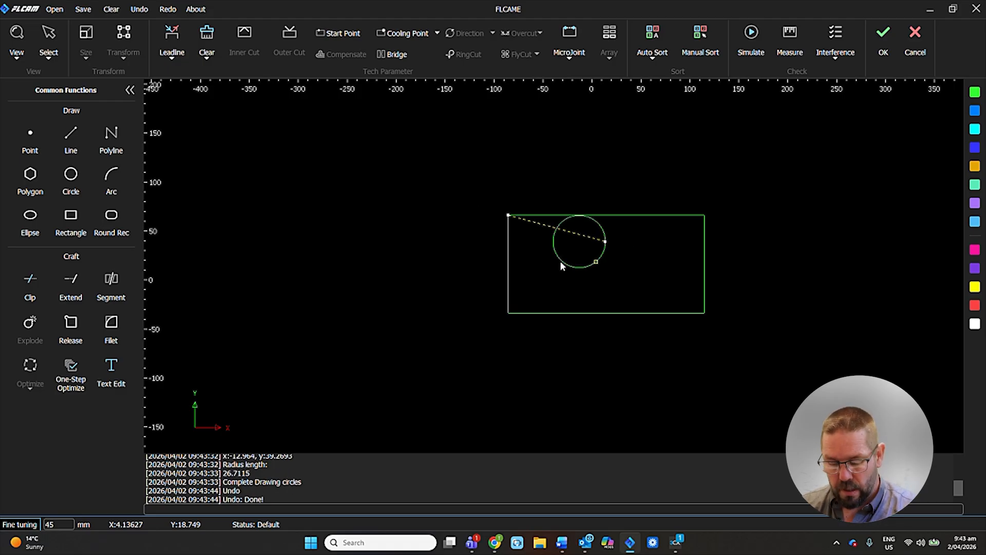
Align the circle and the rectangle with each other using the Center-Aligned option.
key("ctrl+a")
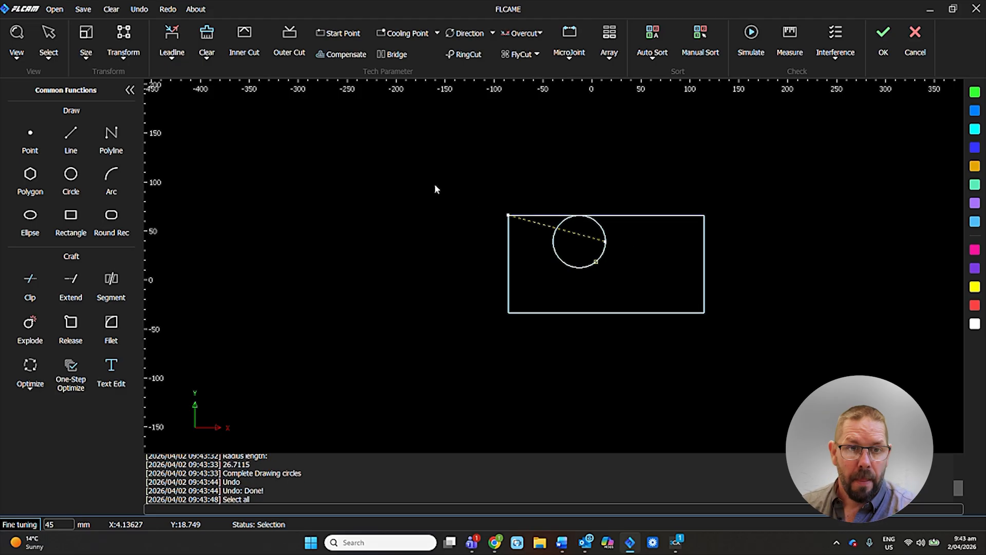
left_click_drag(478, 187, 728, 334)
left_click(728, 334)
left_click_drag(485, 198, 741, 329)
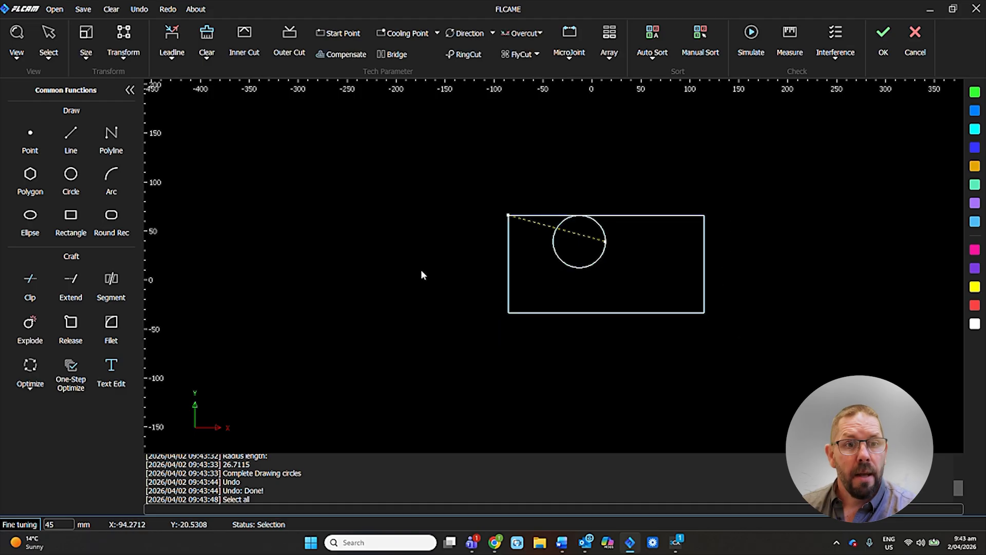
left_click(123, 59)
mouse_move(126, 117)
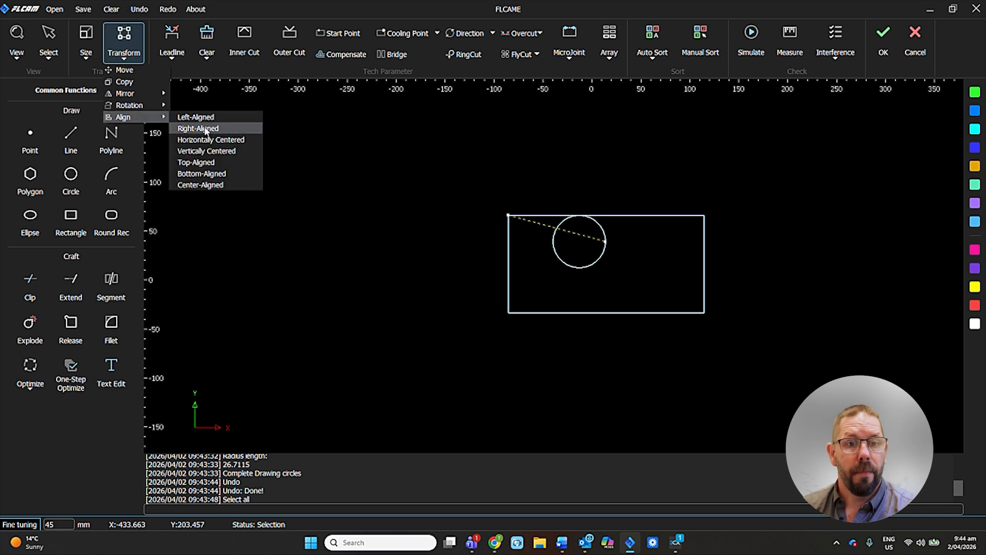
left_click(211, 186)
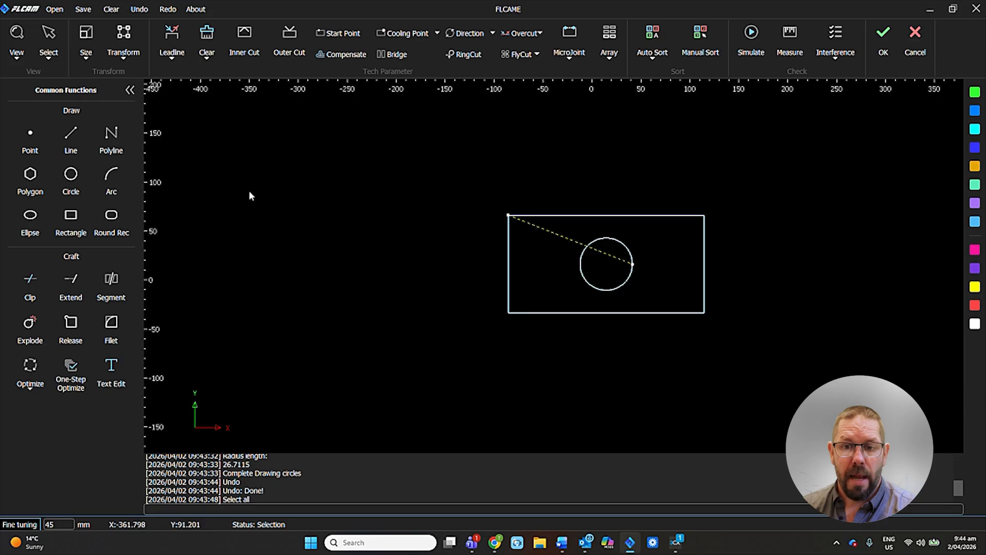
left_click(385, 206)
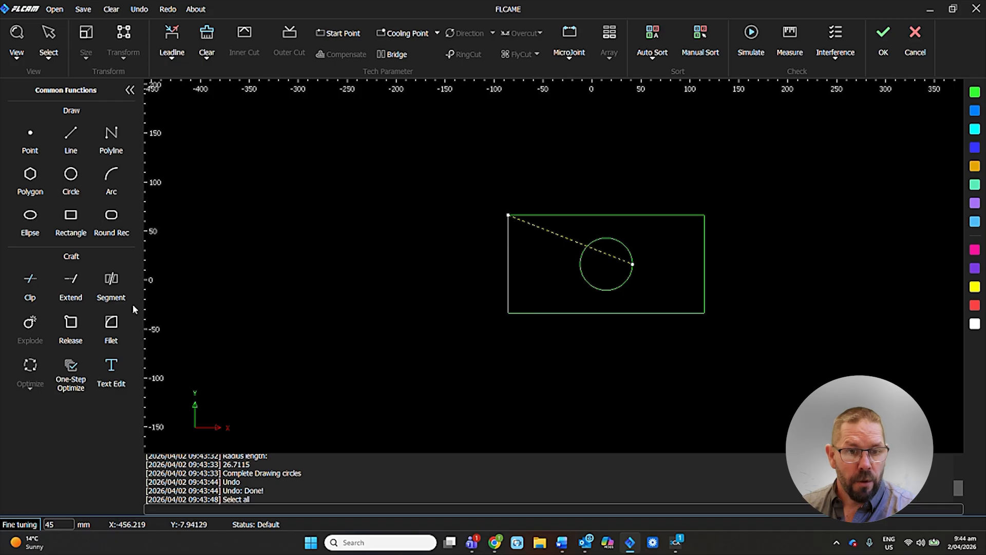
Fillet all four corners of the rectangle with a 20 mm radius.
left_click(111, 326)
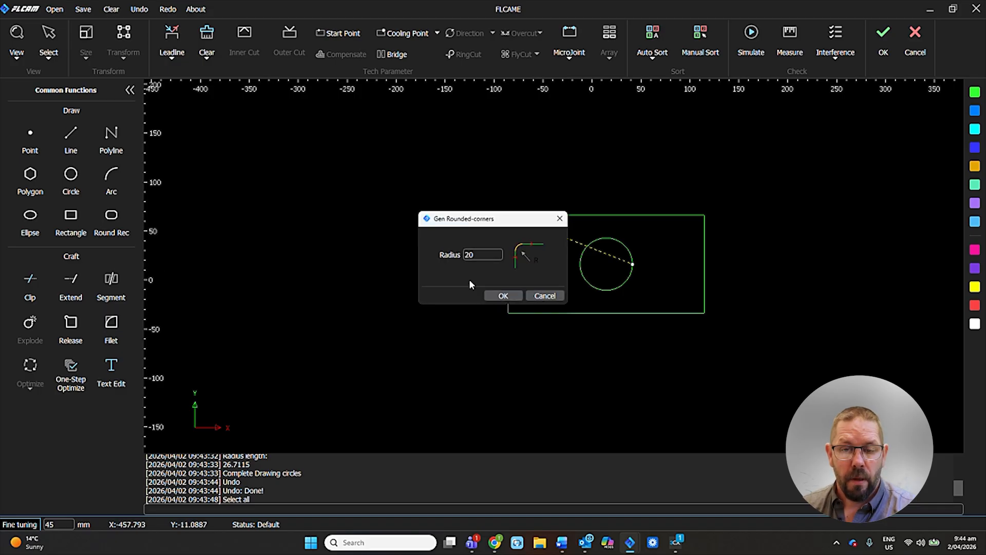
left_click(503, 295)
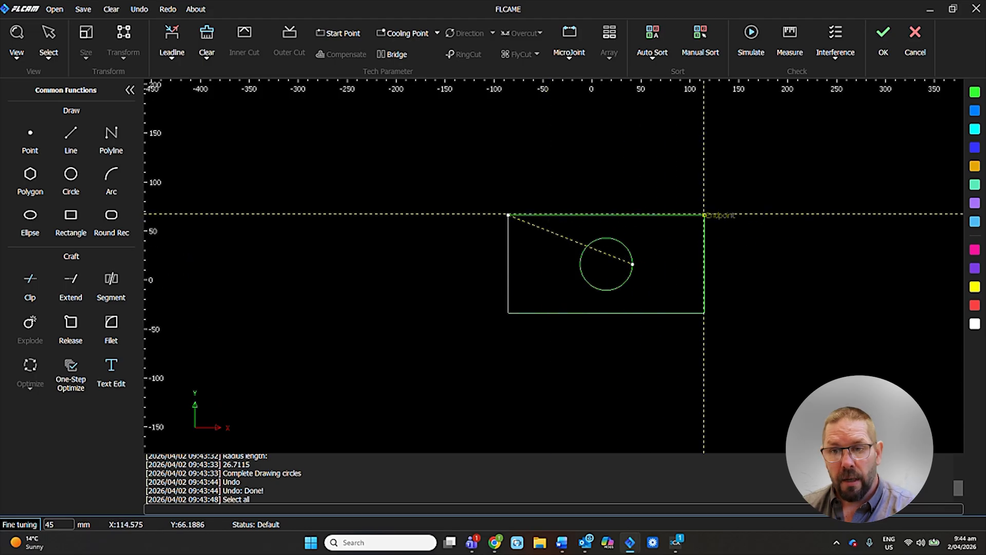
left_click(704, 215)
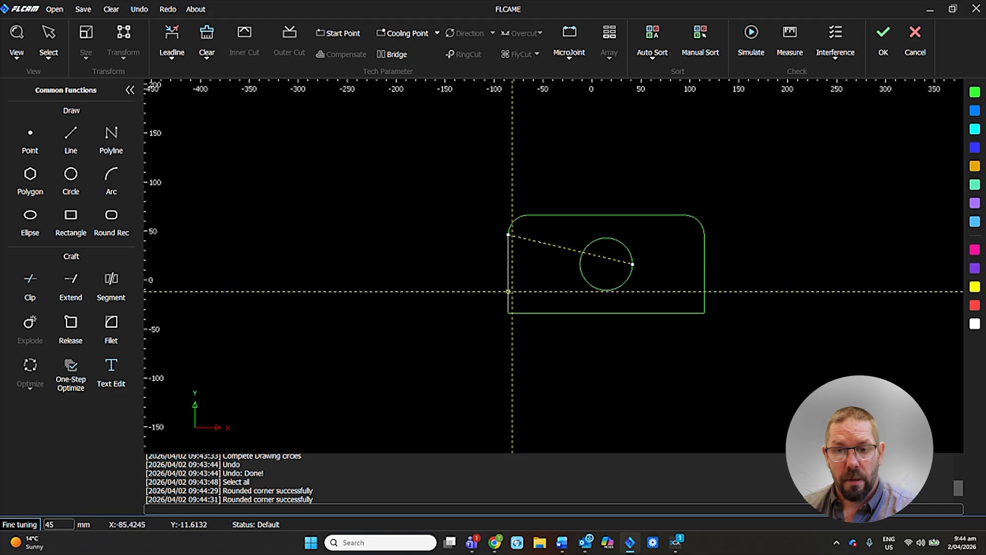
left_click(508, 313)
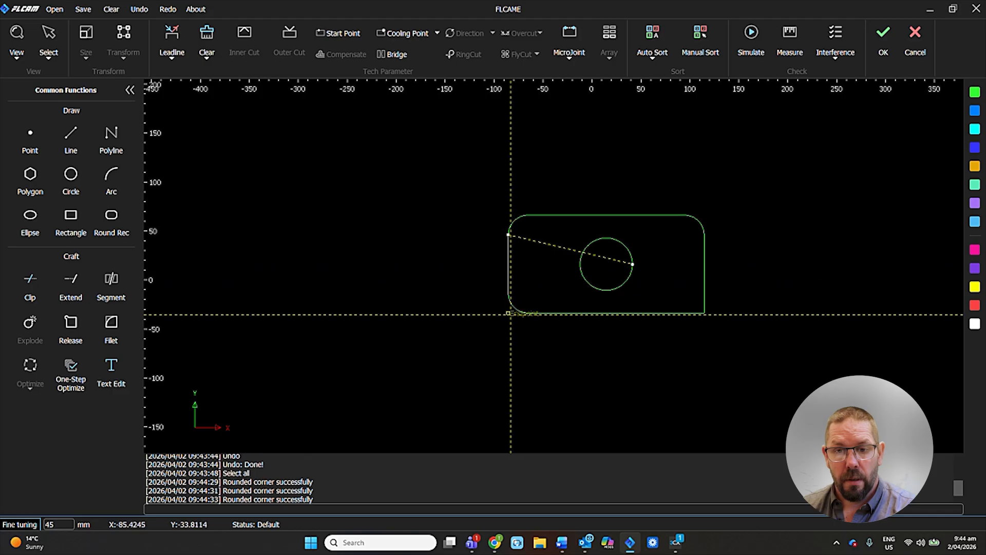
left_click(705, 314)
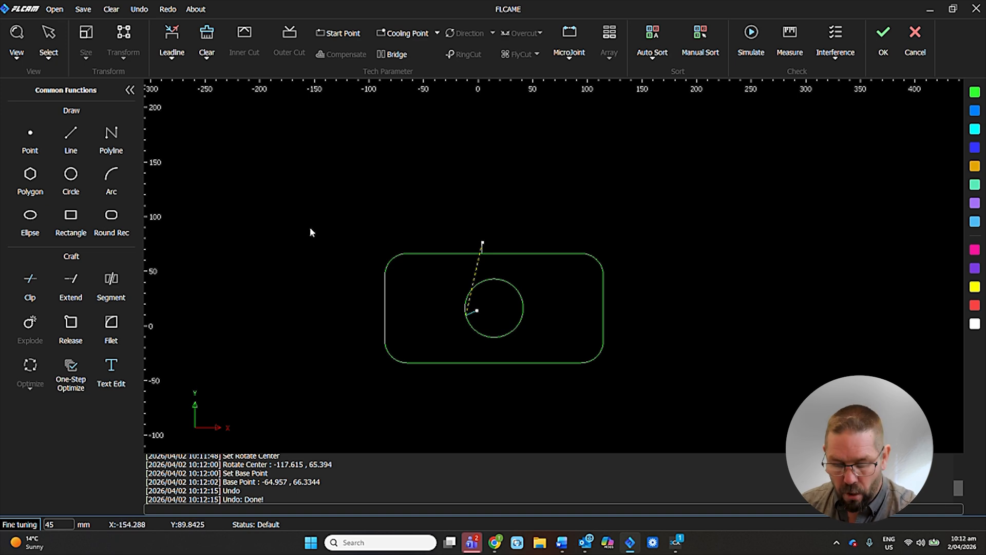
Rotate the whole plate and its hole counterclockwise about a point outside the plate's left side, using its upper-left corner as base point.
key("ctrl+a")
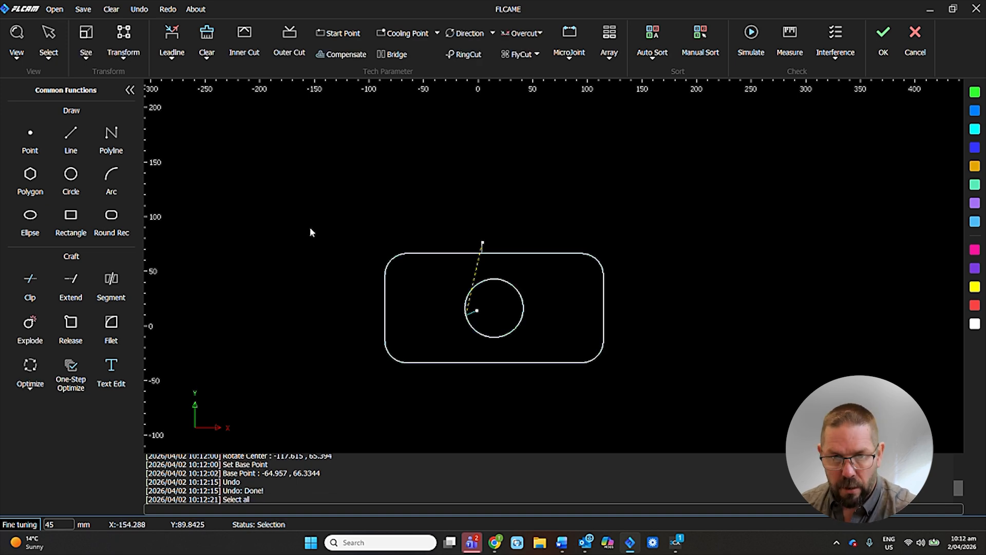
left_click(129, 58)
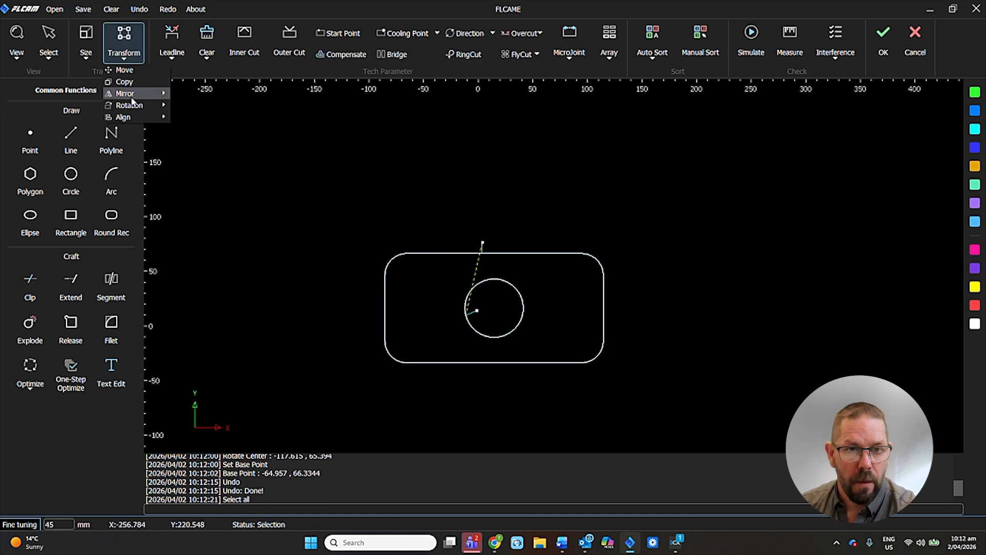
mouse_move(133, 108)
left_click(185, 105)
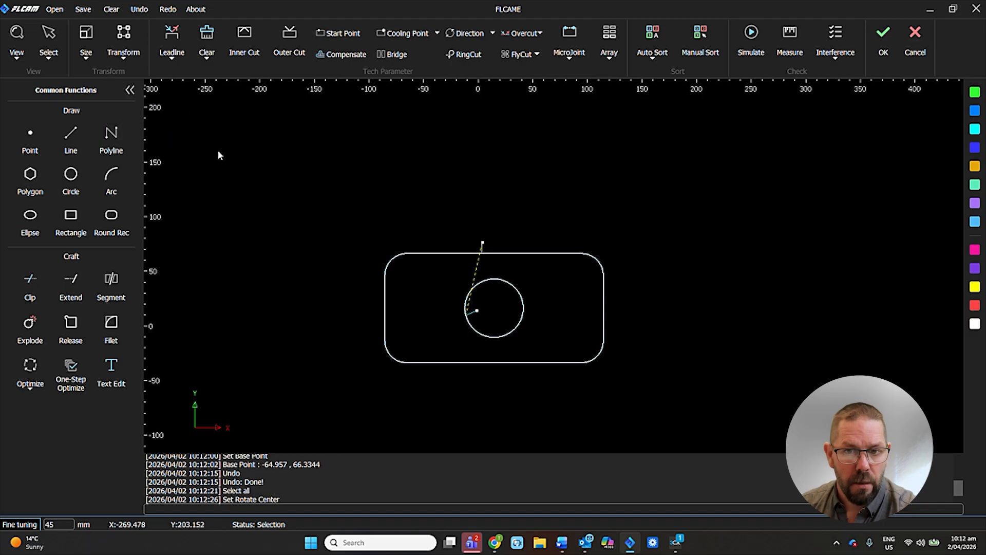
left_click(301, 256)
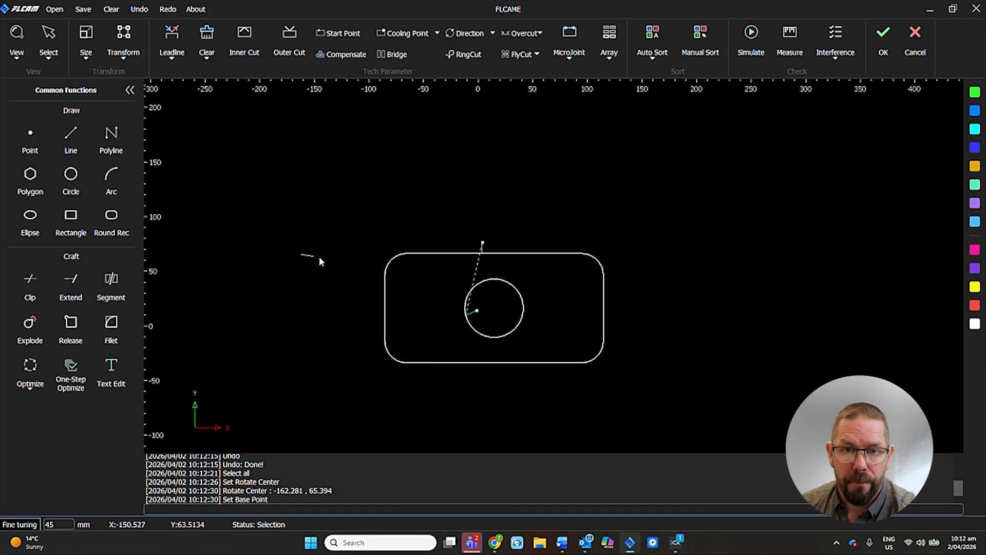
left_click(409, 254)
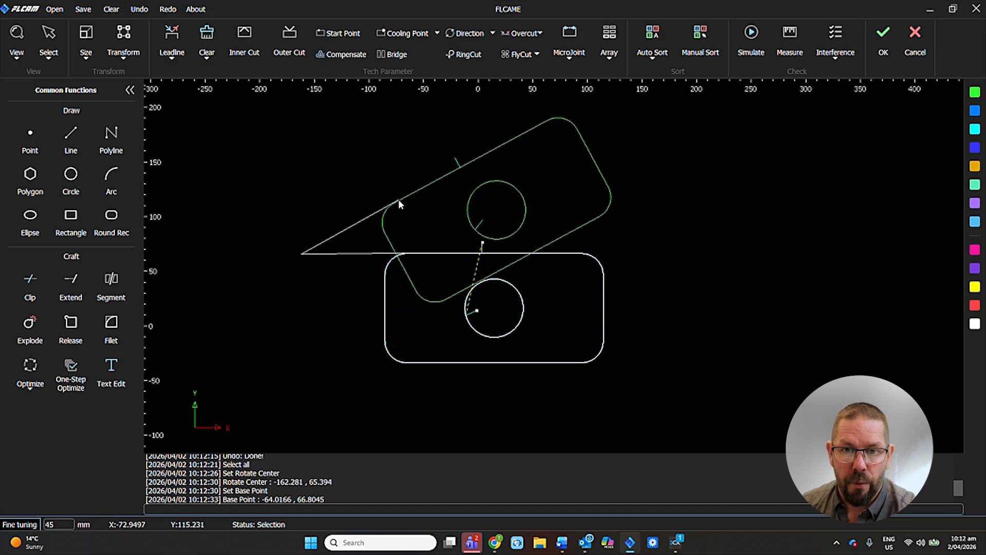
left_click(398, 195)
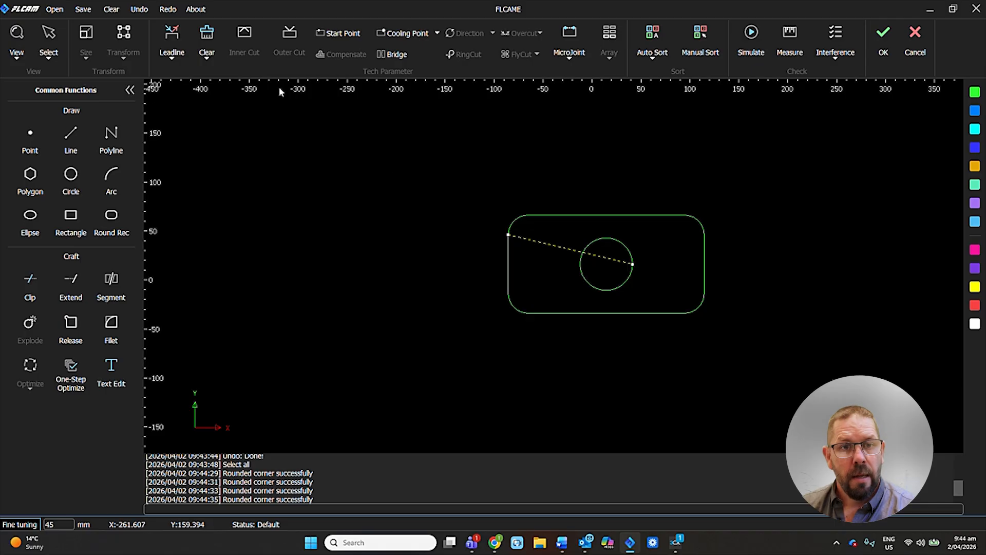
Preview the Arc and Line lead-in types in the leadline settings and discard the changes.
left_click(172, 49)
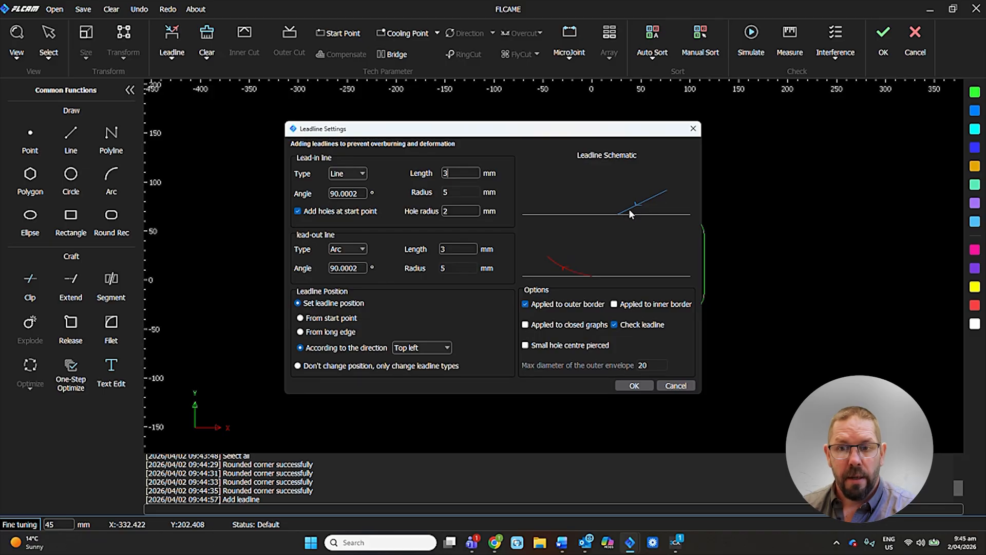
left_click(350, 174)
left_click(349, 202)
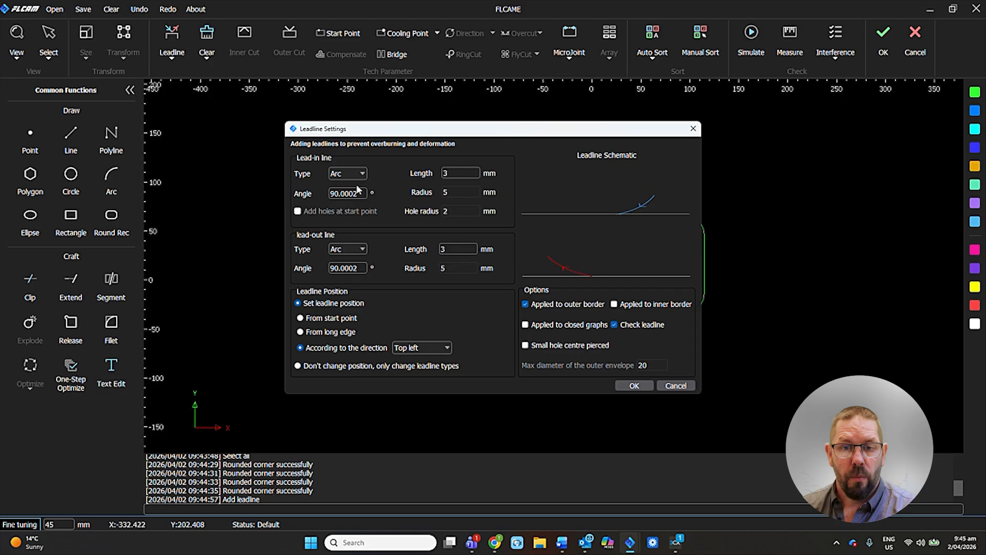
left_click(359, 175)
left_click(346, 193)
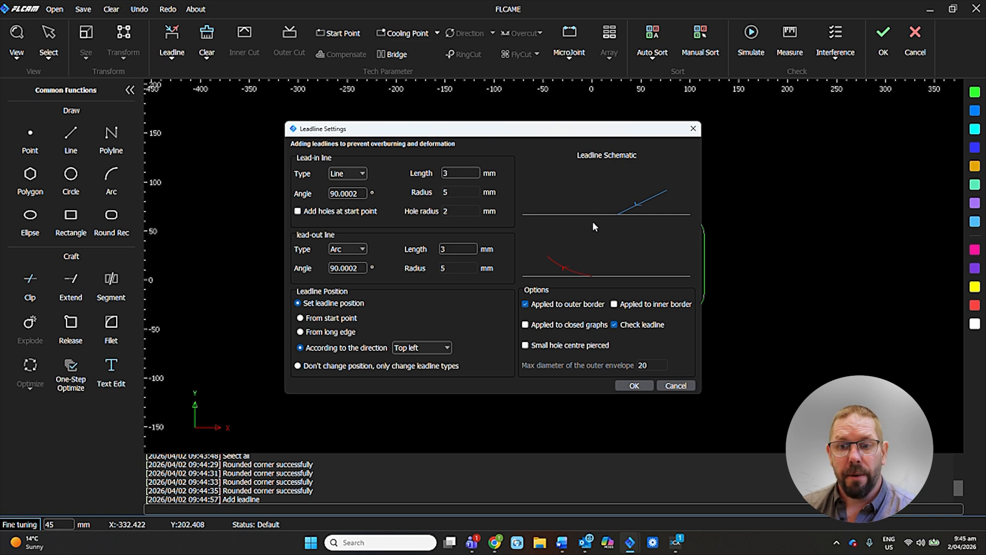
left_click(676, 385)
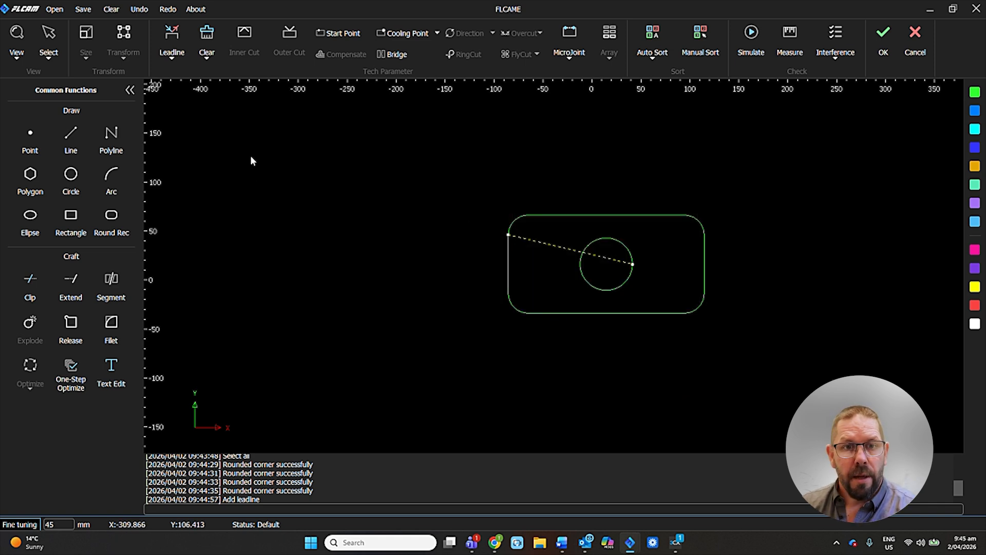
Manually add leadlines inside the circle at its left side and outside the plate at its left edge.
left_click(175, 59)
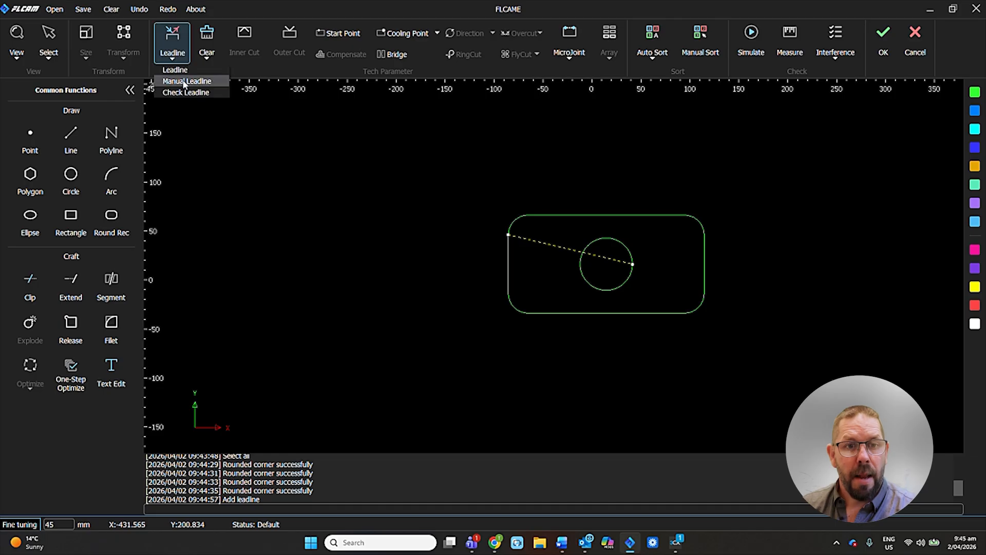
left_click(184, 82)
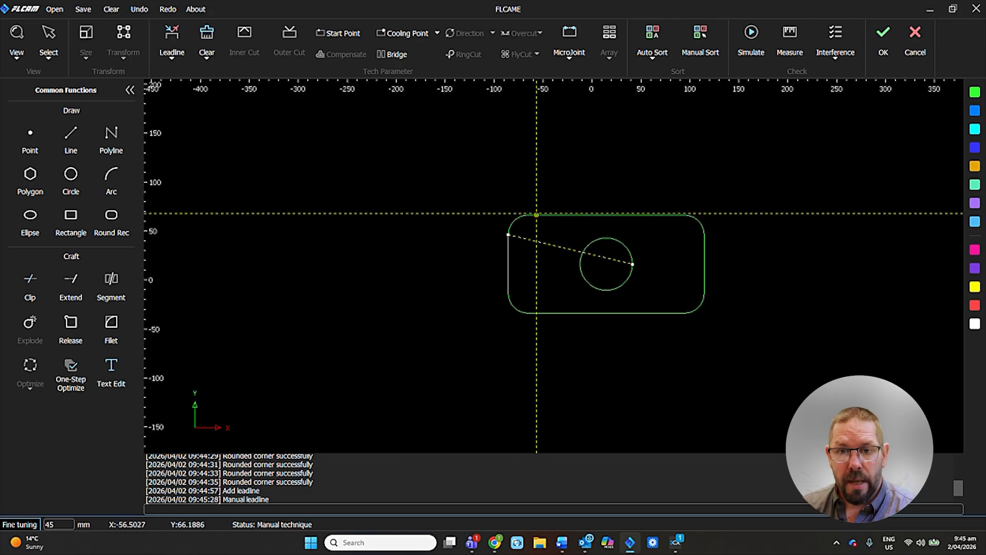
scroll(617, 275, "up", 4)
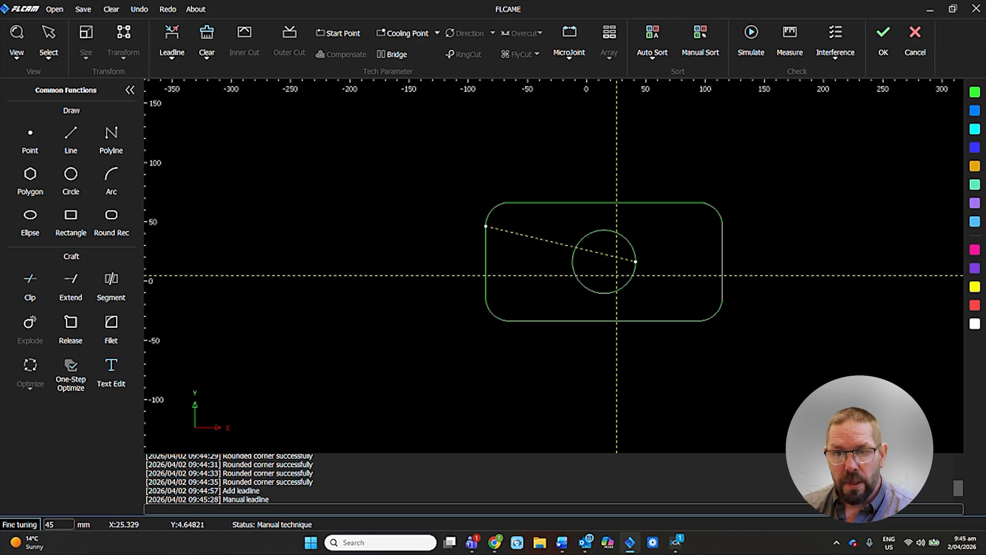
scroll(617, 275, "up", 1)
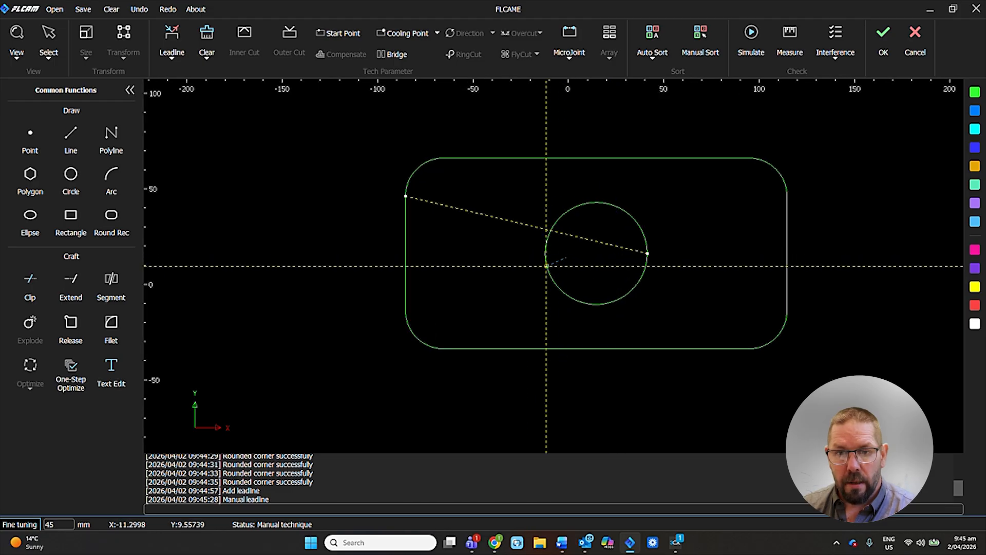
left_click(546, 266)
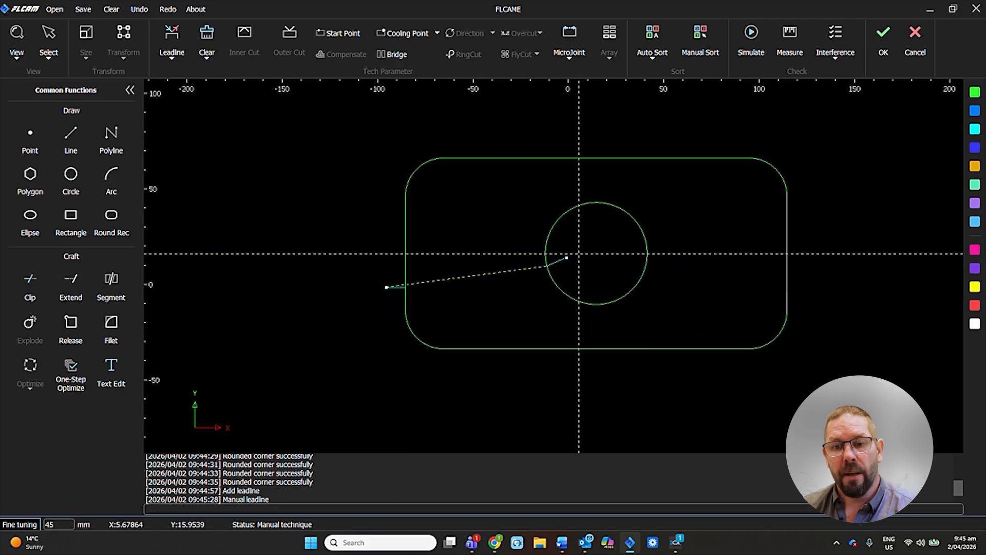
key("Escape")
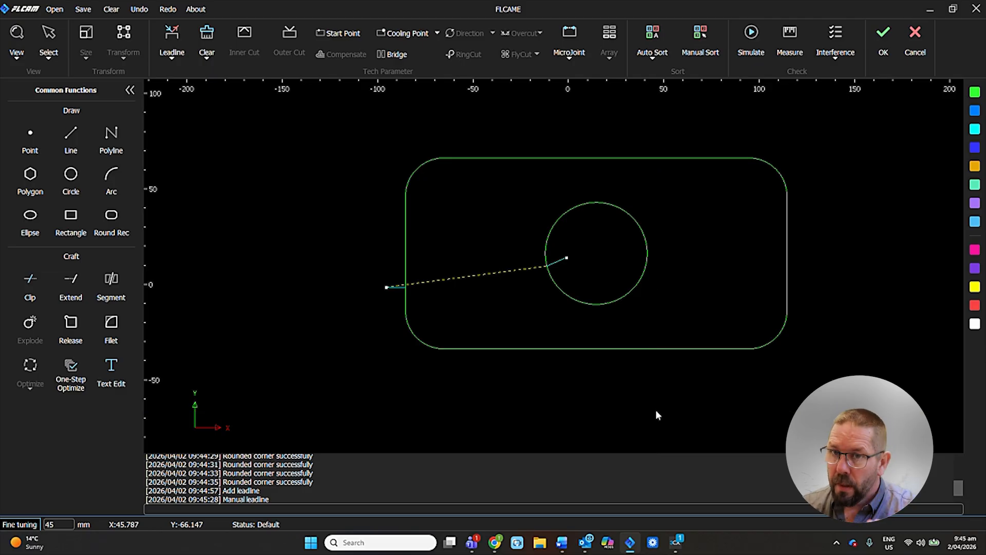
Simulate the cutting path of the plate and hole at speed 1.
left_click(749, 51)
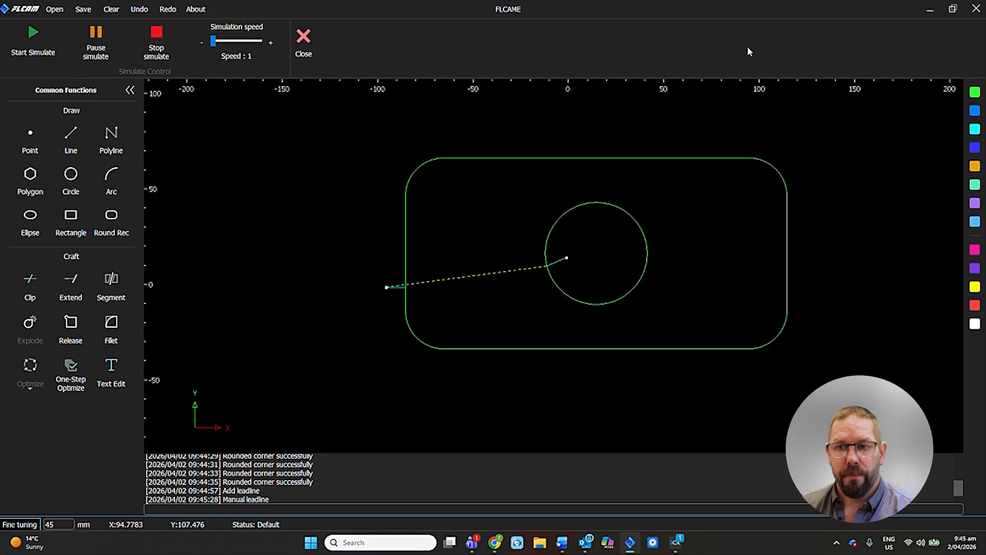
left_click(33, 52)
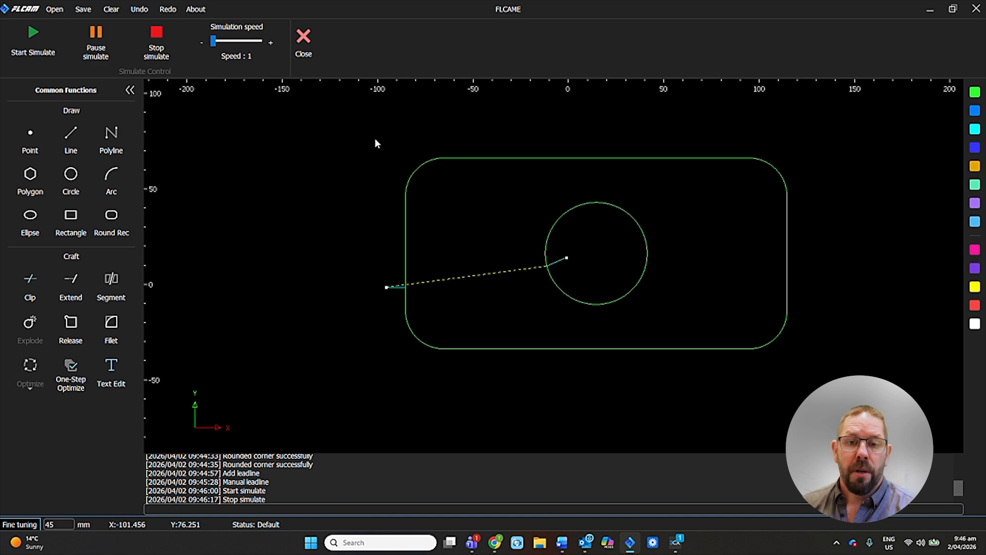
Smooth the plate and circle curves with a precision of 0.1 mm, and review the One-Step Optimization settings.
left_click_drag(375, 138, 806, 362)
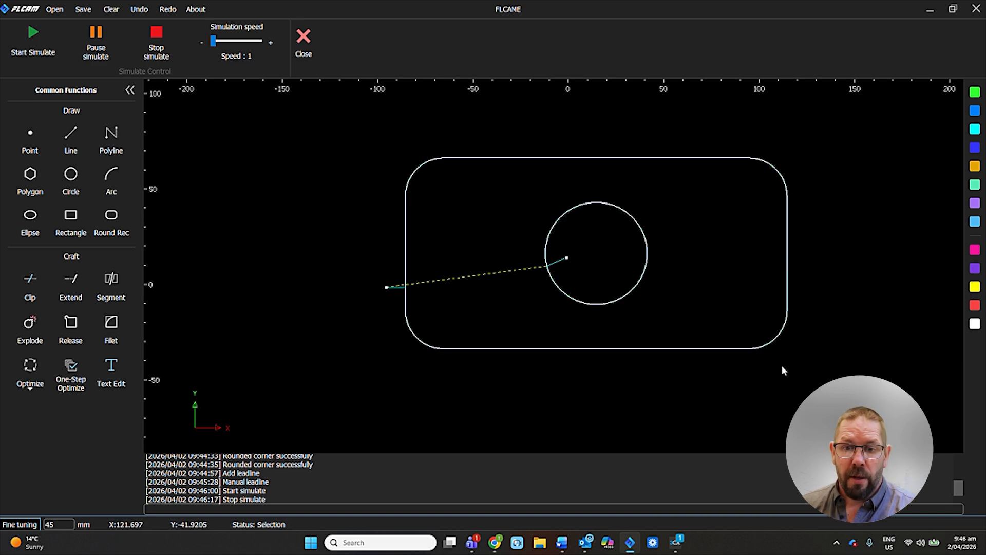
left_click(30, 380)
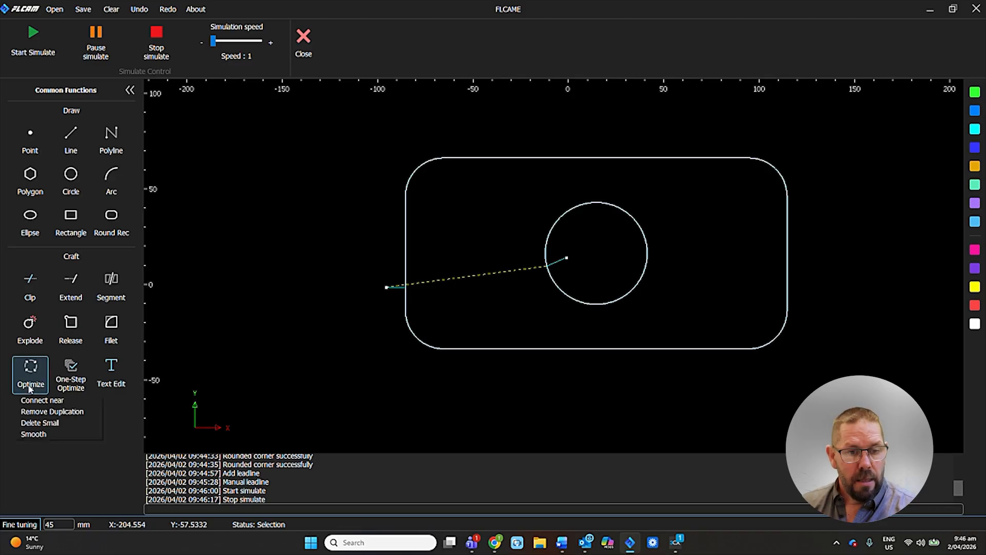
left_click(33, 434)
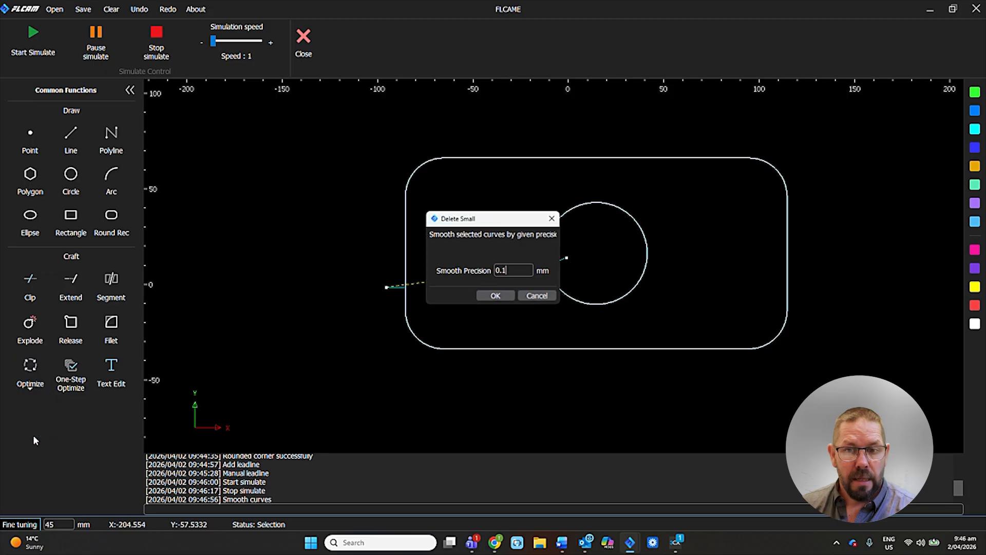
left_click(504, 294)
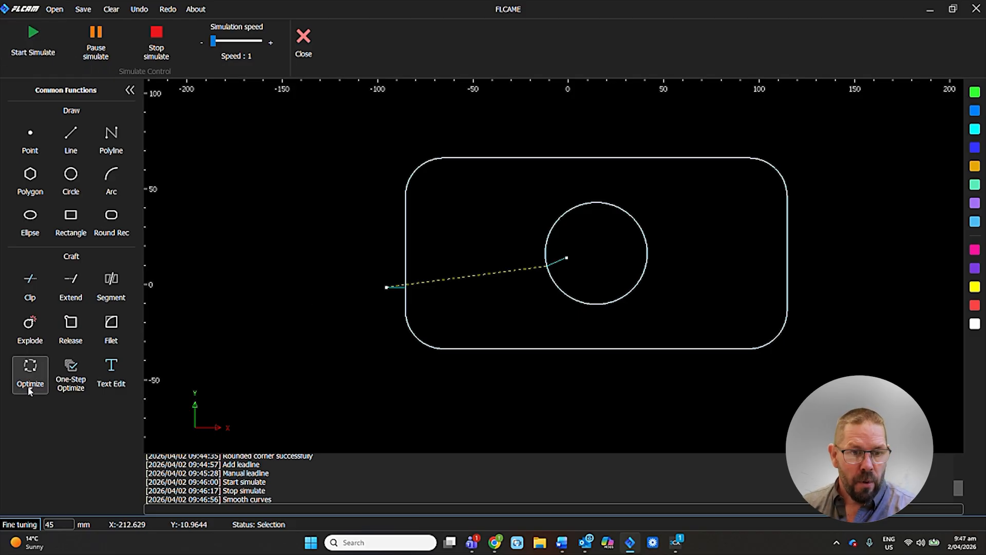
left_click(72, 375)
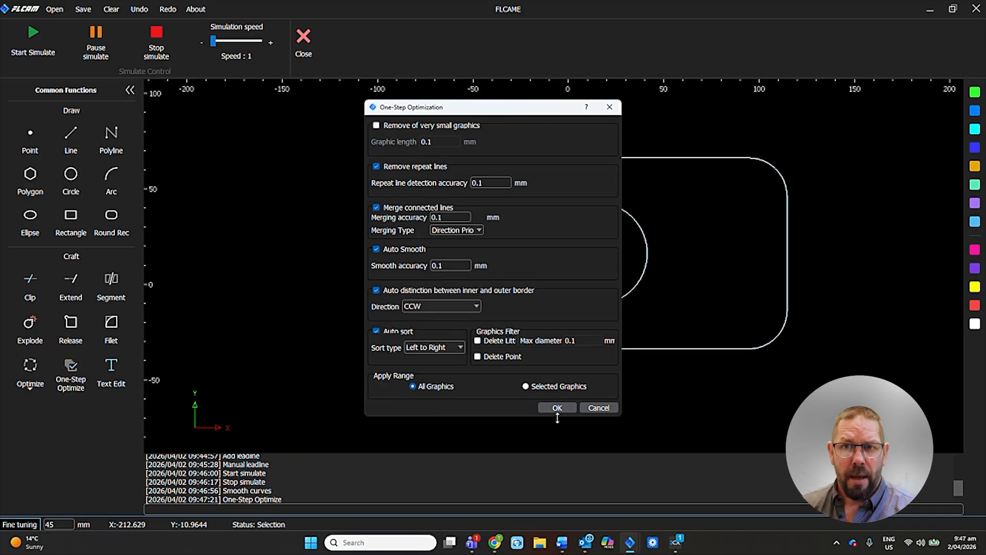
left_click(589, 406)
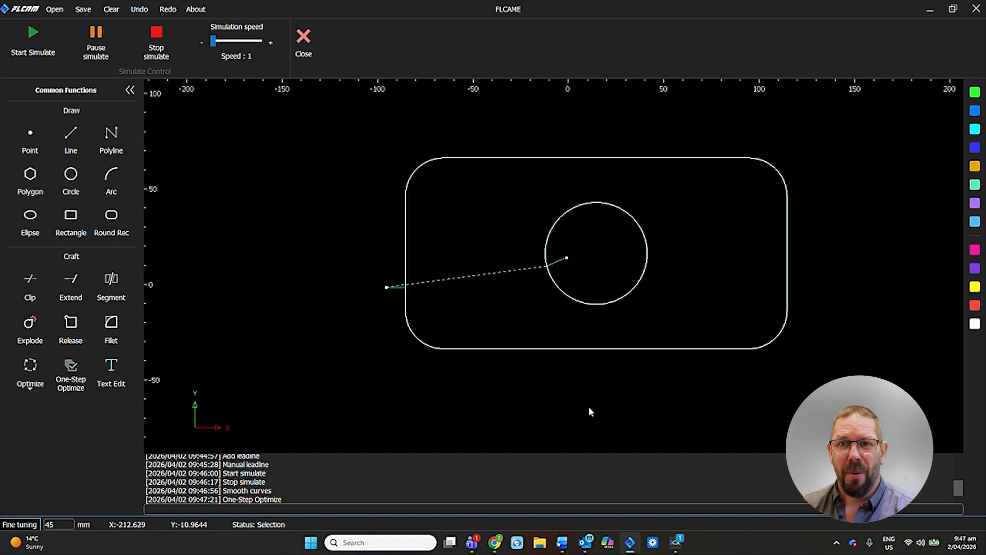
Run the cutting simulation again, close it, and accept the drawing to translate it to parts.
left_click(31, 47)
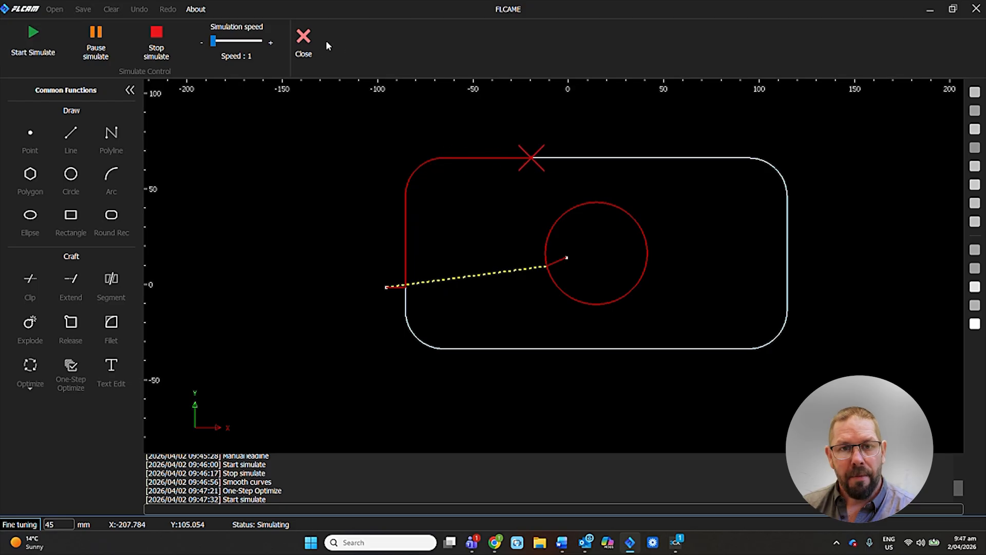
left_click(304, 41)
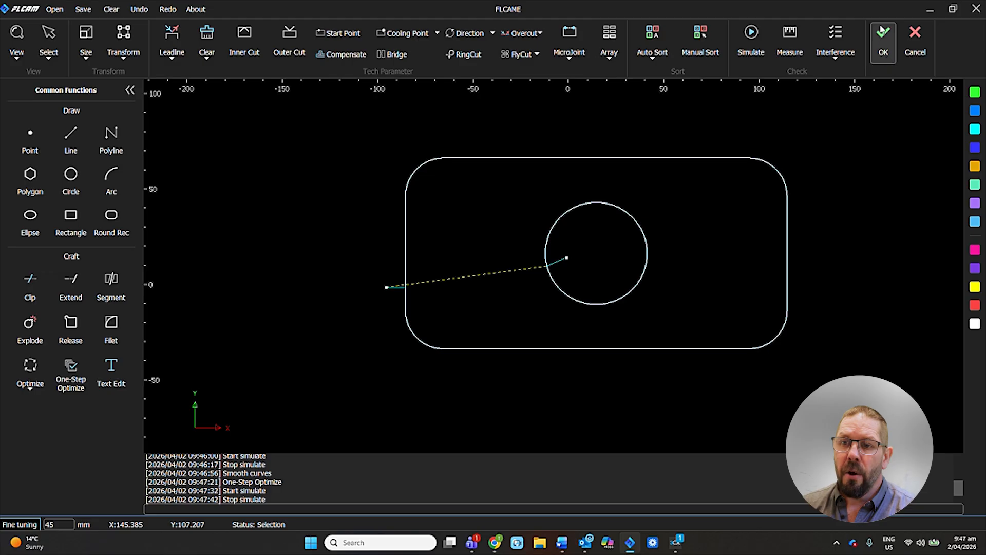
left_click(887, 46)
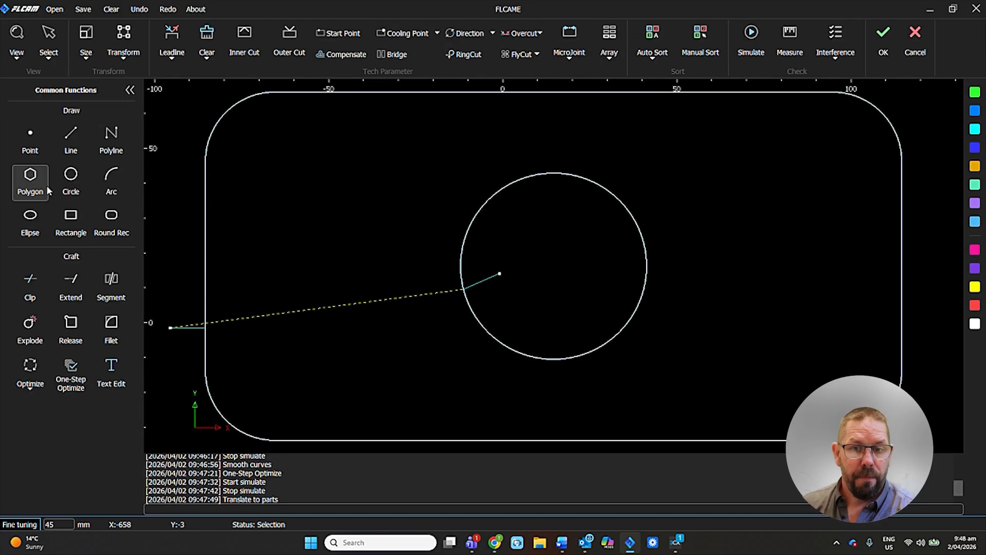
Paste a copy of the plate and its hole to the right of the original and undo the paste.
scroll(419, 352, "down", 4)
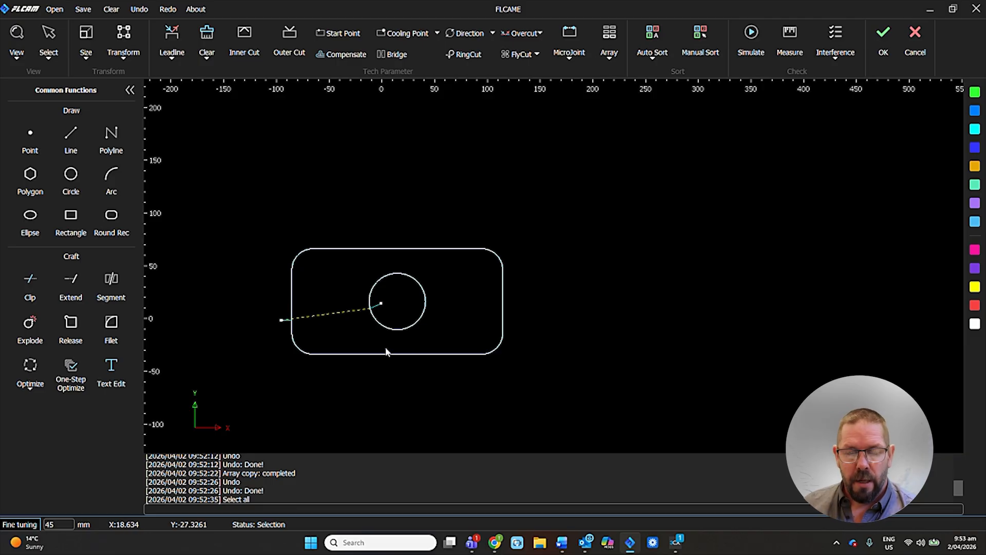
key("ctrl+a")
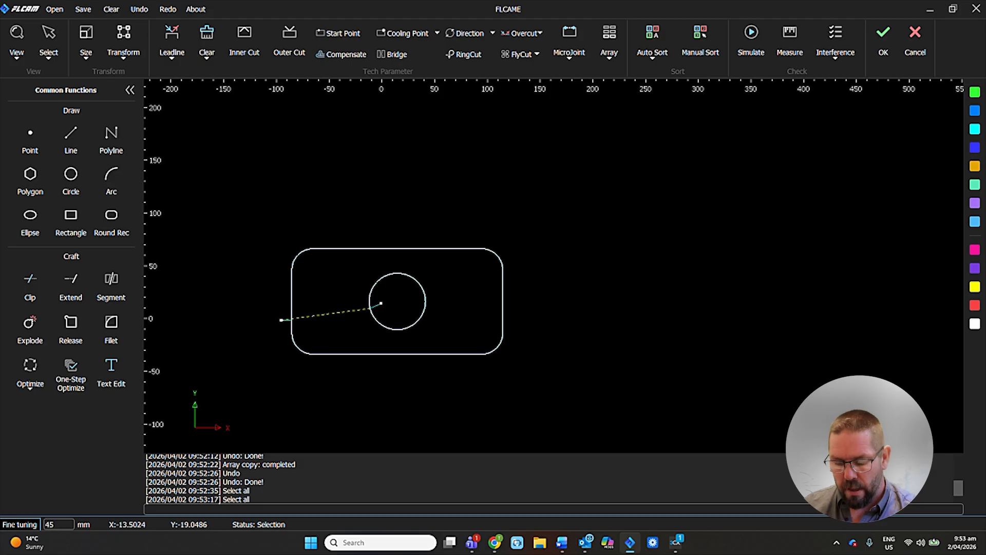
key("ctrl+v")
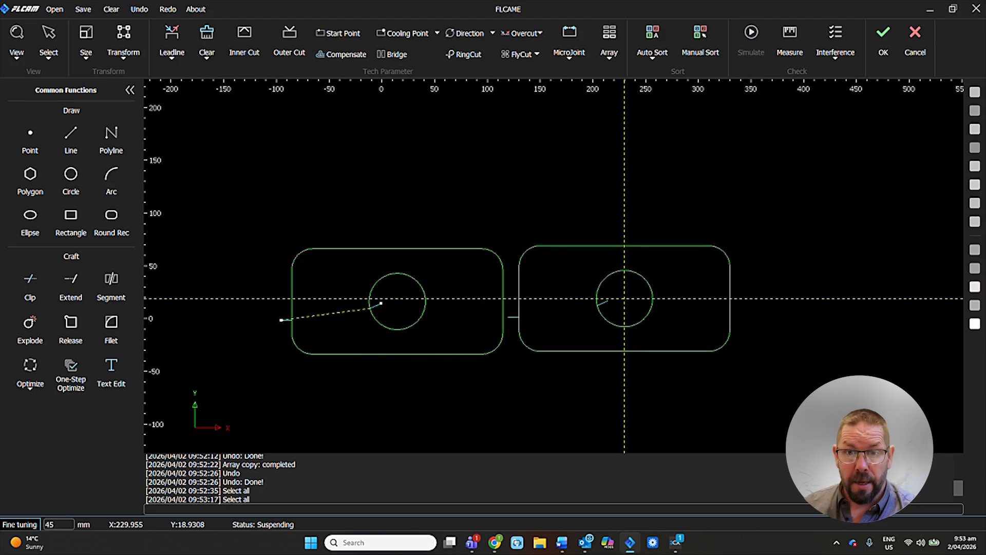
left_click(616, 303)
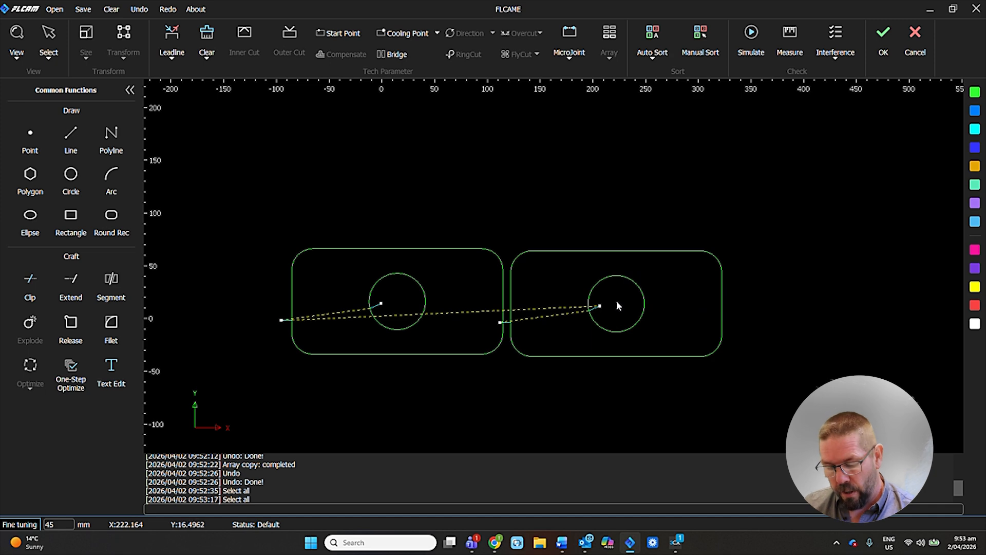
key("ctrl+z")
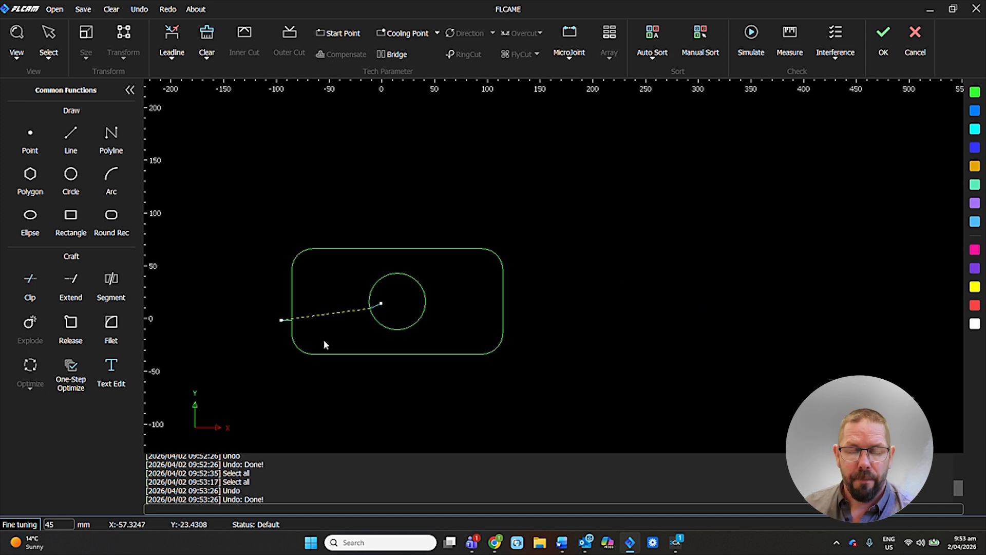
Array the plate with its hole in 3 rows and 3 columns, offset 120 mm upward and 210 mm rightward.
left_click_drag(278, 242, 568, 366)
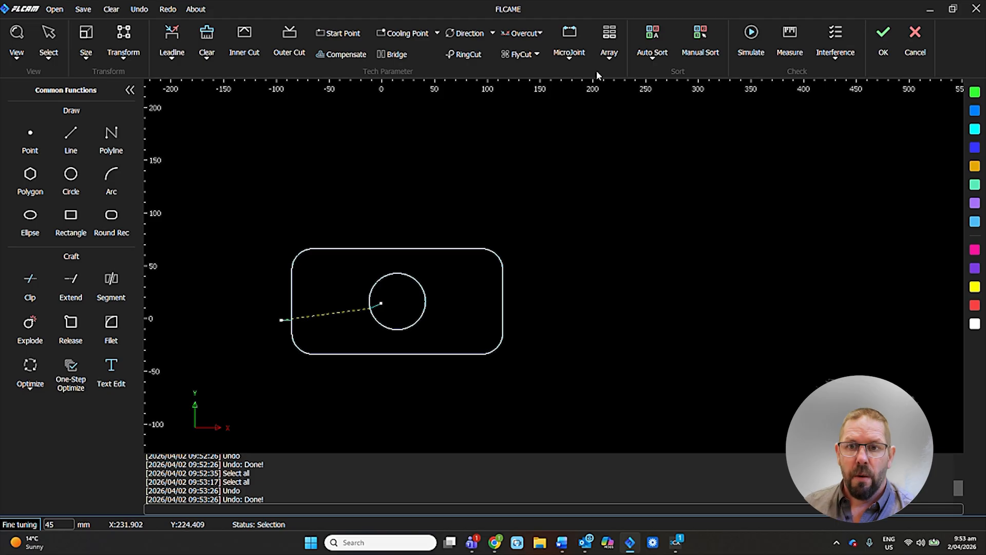
left_click(612, 54)
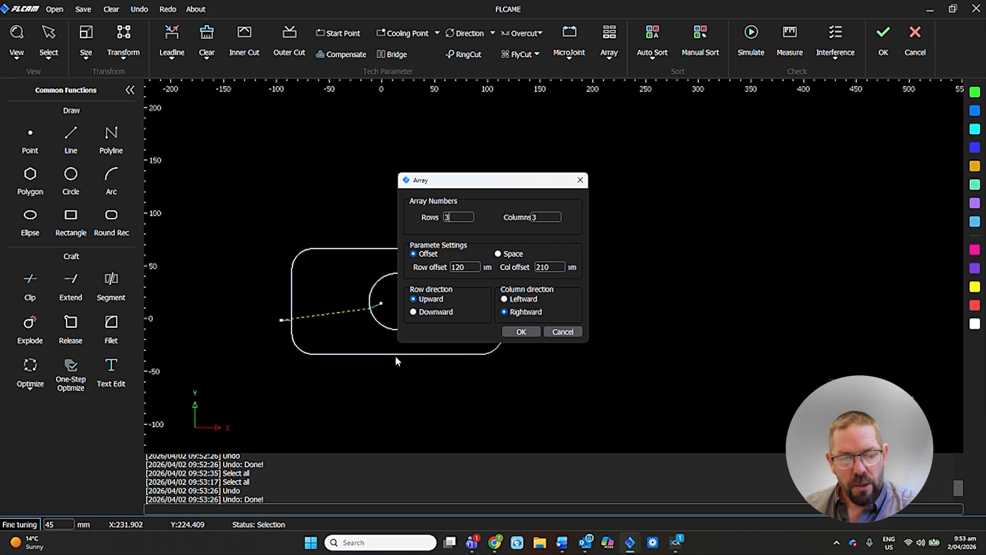
left_click(514, 335)
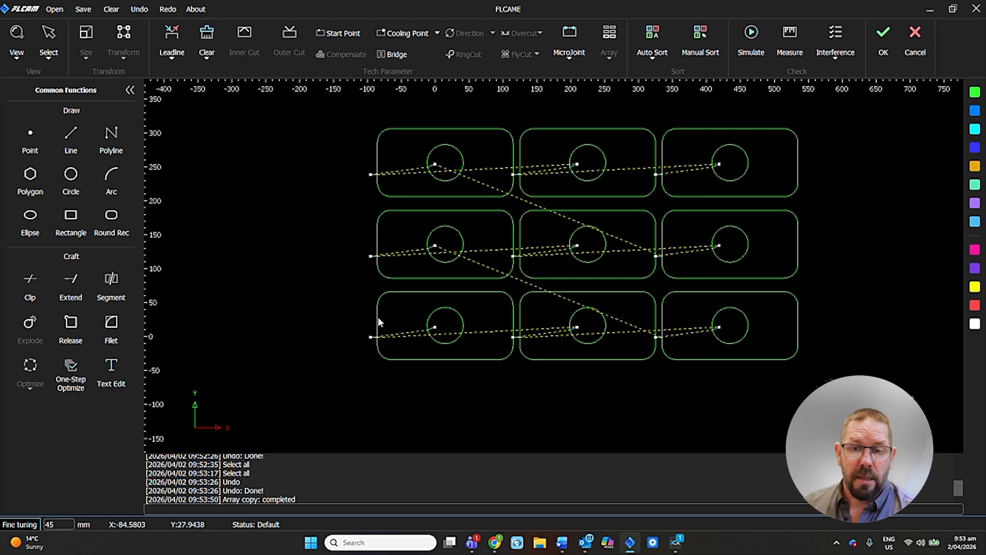